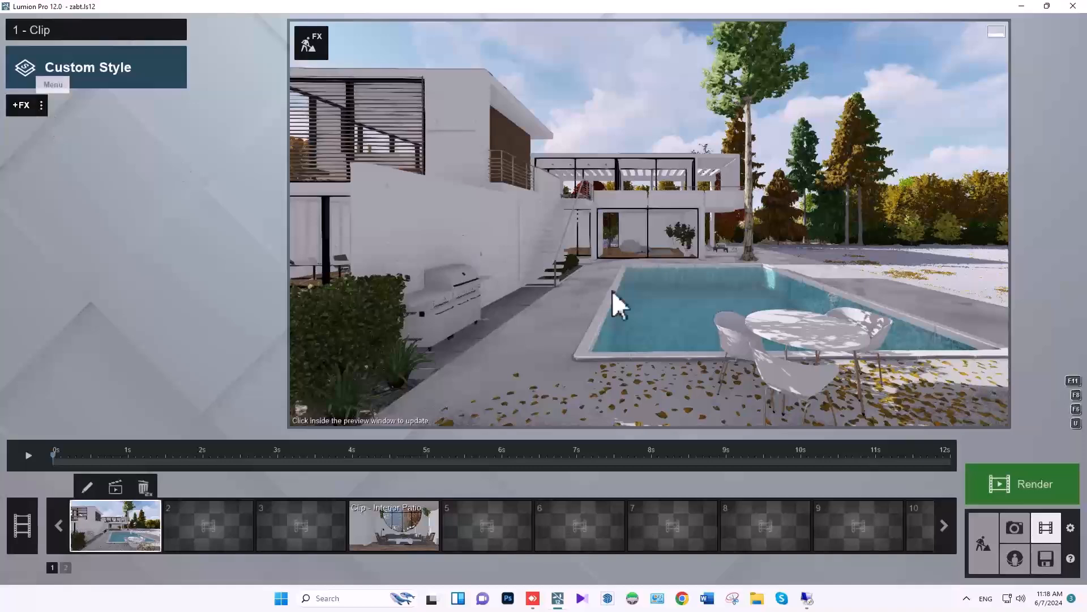
# Copy all effects from the Exterior - Facade1 photo.
pyautogui.click(1014, 528)
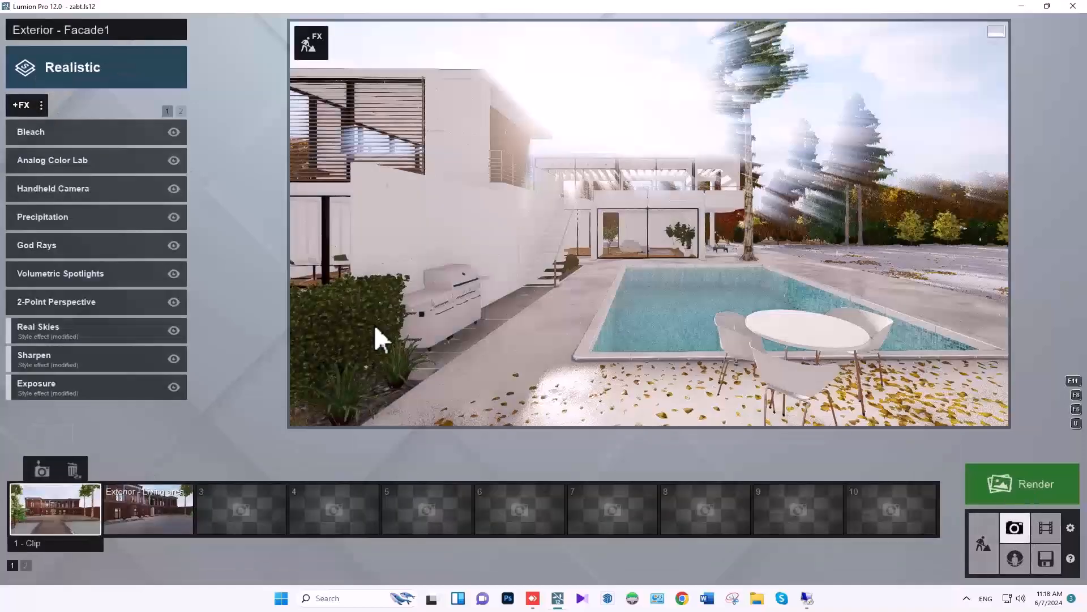
pyautogui.click(56, 511)
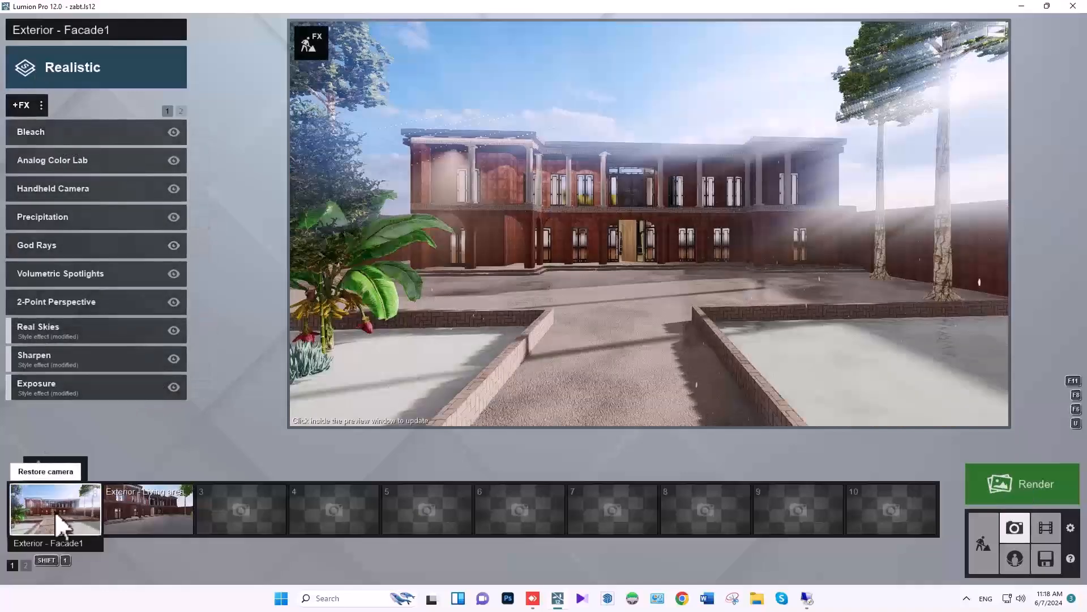
pyautogui.click(41, 106)
pyautogui.click(60, 105)
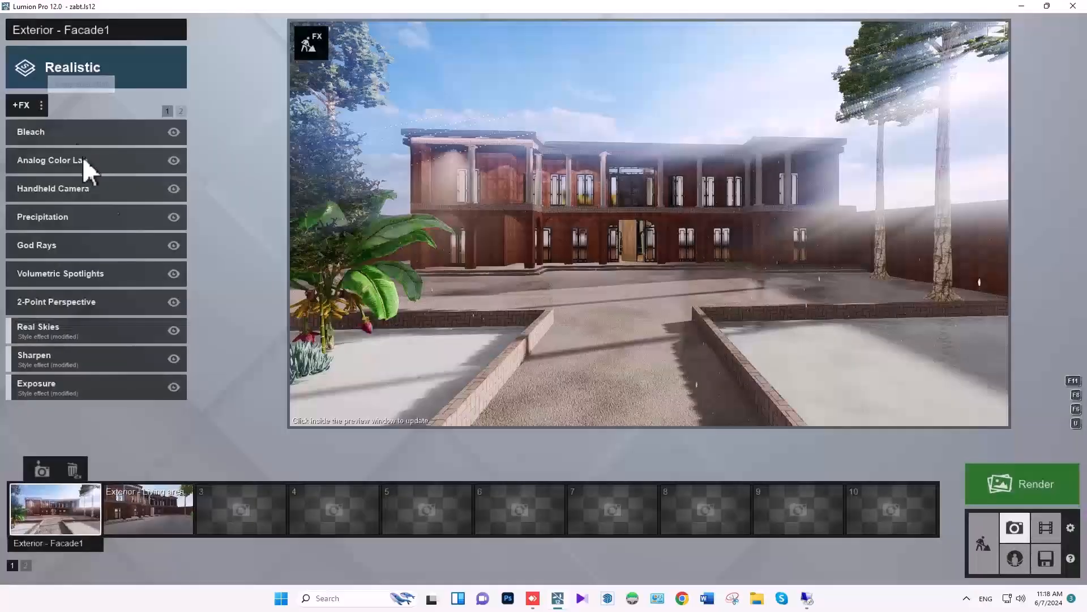
# Paste the copied effects into movie clip 1 and update its preview.
pyautogui.click(1047, 527)
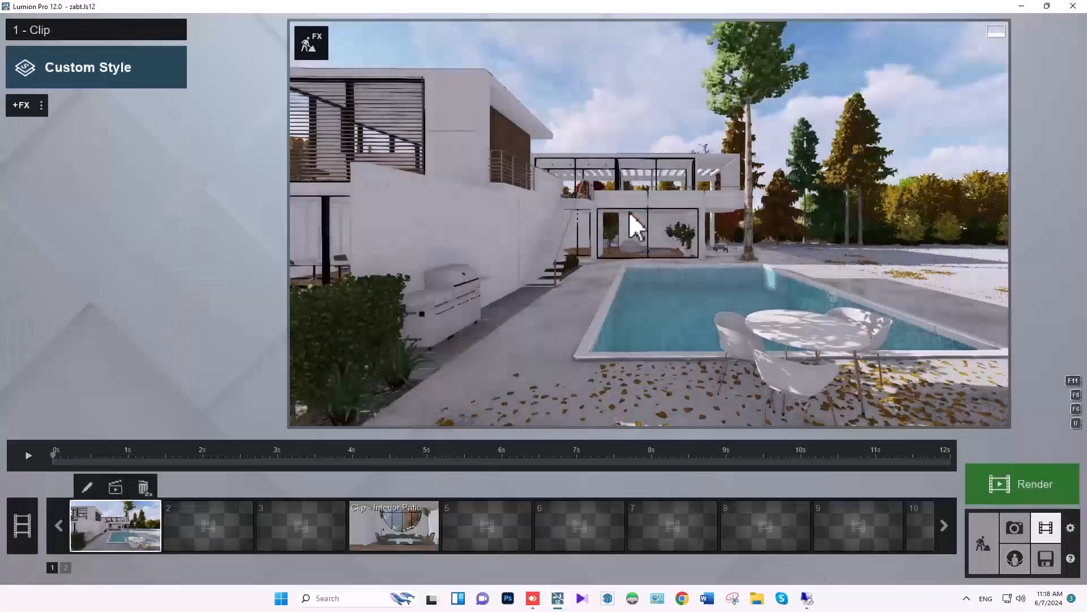
pyautogui.click(41, 107)
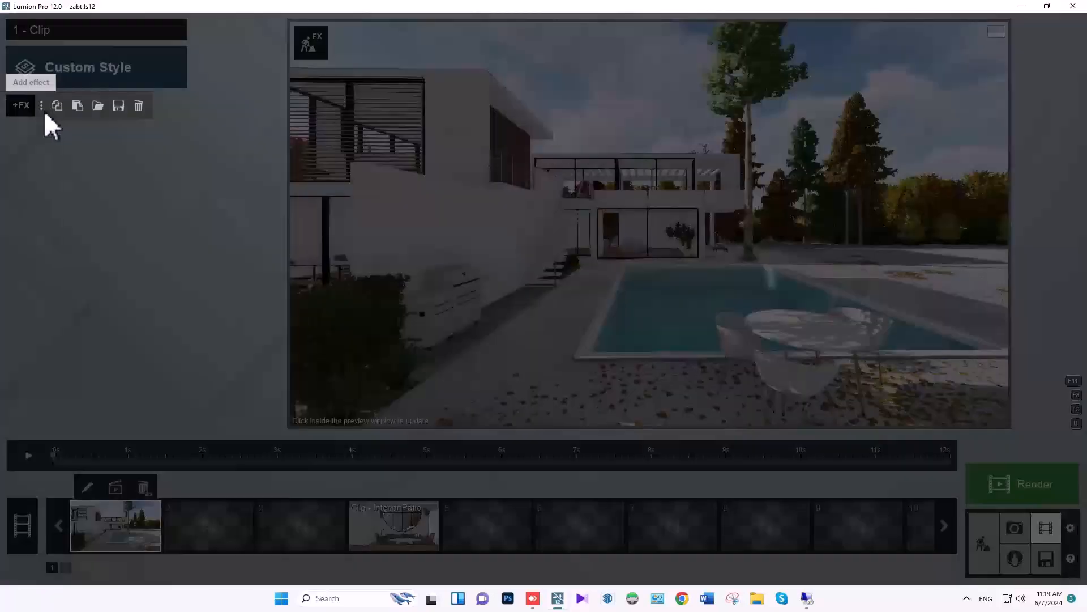
pyautogui.click(75, 107)
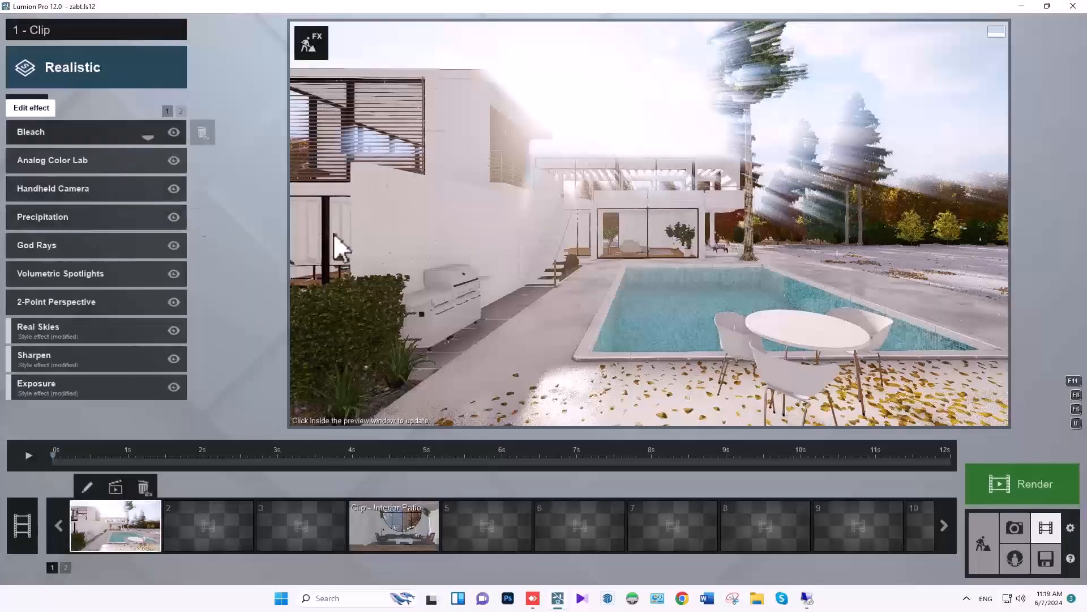
pyautogui.click(482, 232)
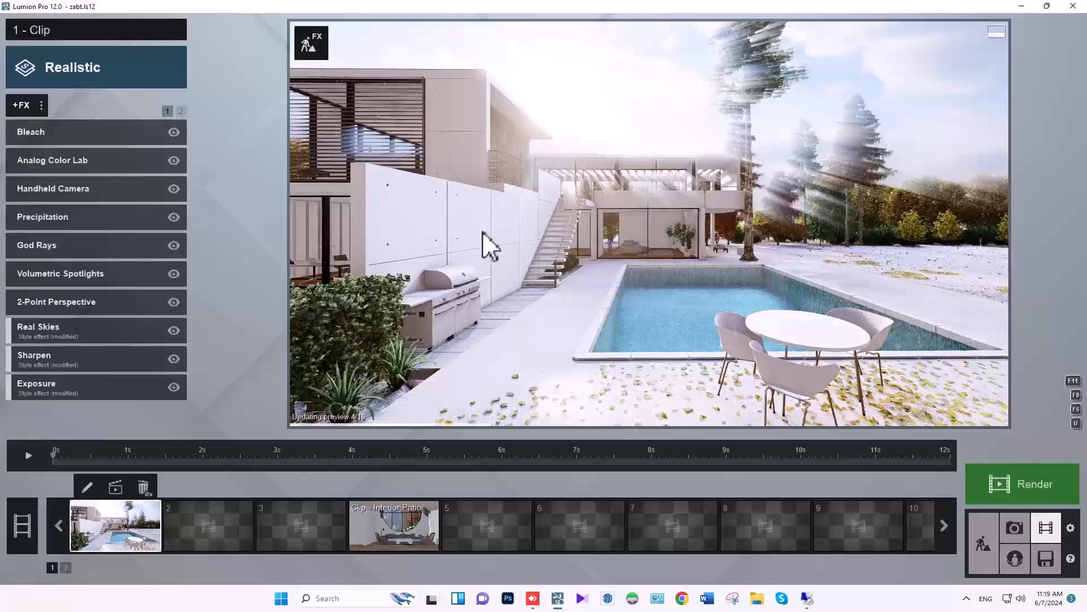
# Go to the 12 s end of the clip and add the Move animation effect.
pyautogui.moveTo(147, 461); pyautogui.dragTo(997, 457)
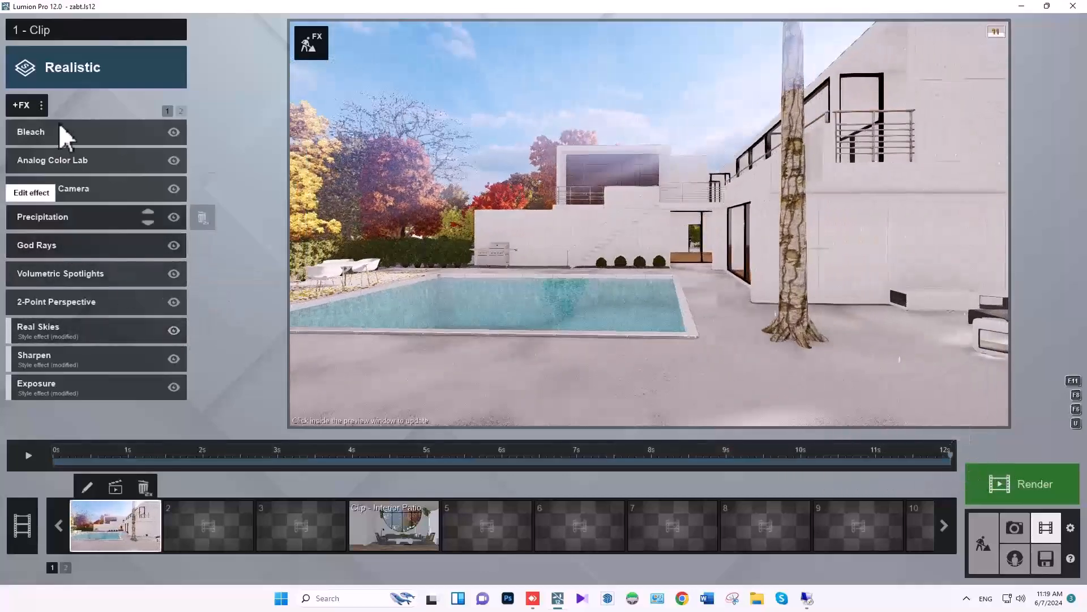
pyautogui.click(20, 102)
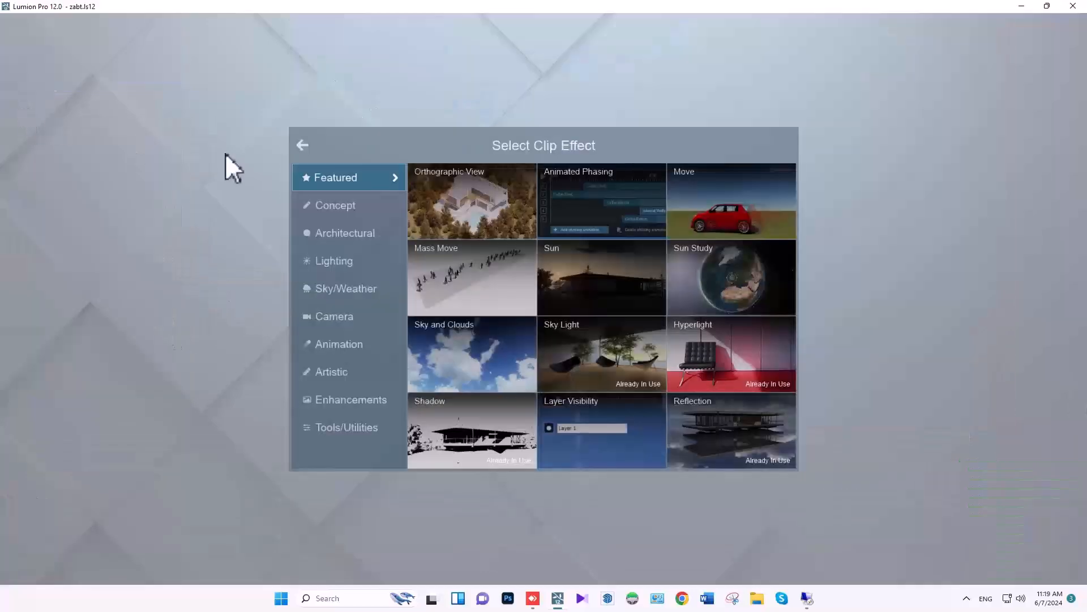
pyautogui.click(362, 343)
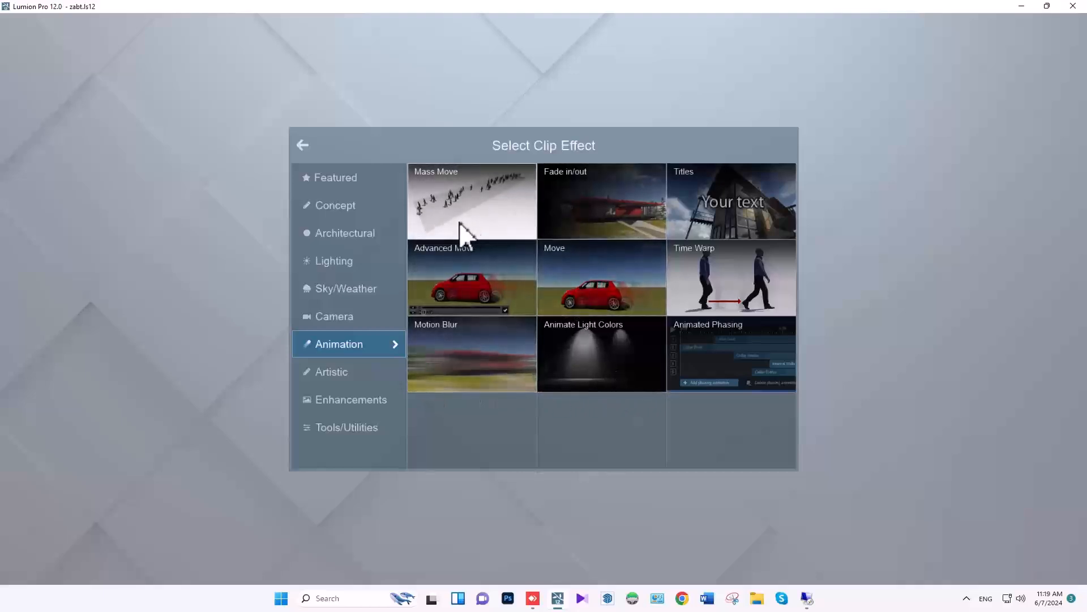
pyautogui.click(577, 268)
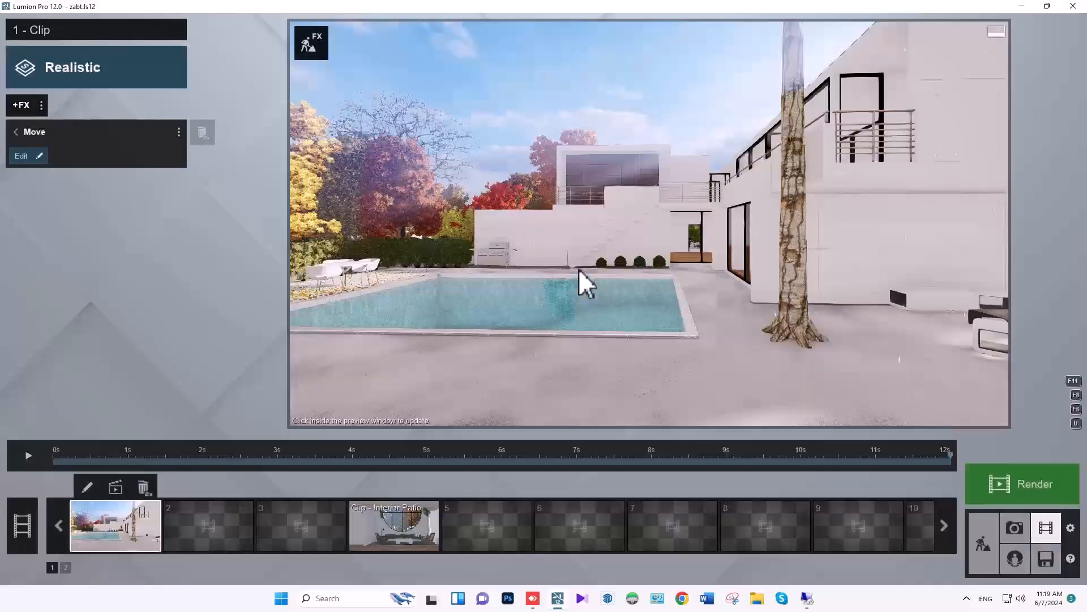
# Place the Man African 0001 Walk character on the paving beside the near corner of the pool.
pyautogui.click(976, 521)
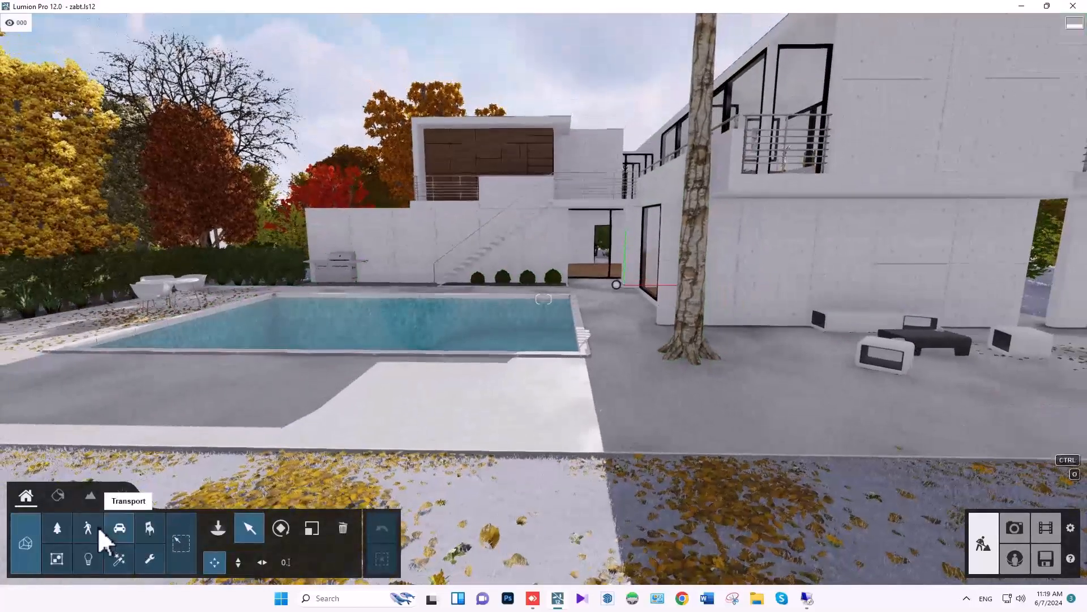
pyautogui.click(89, 528)
pyautogui.click(211, 524)
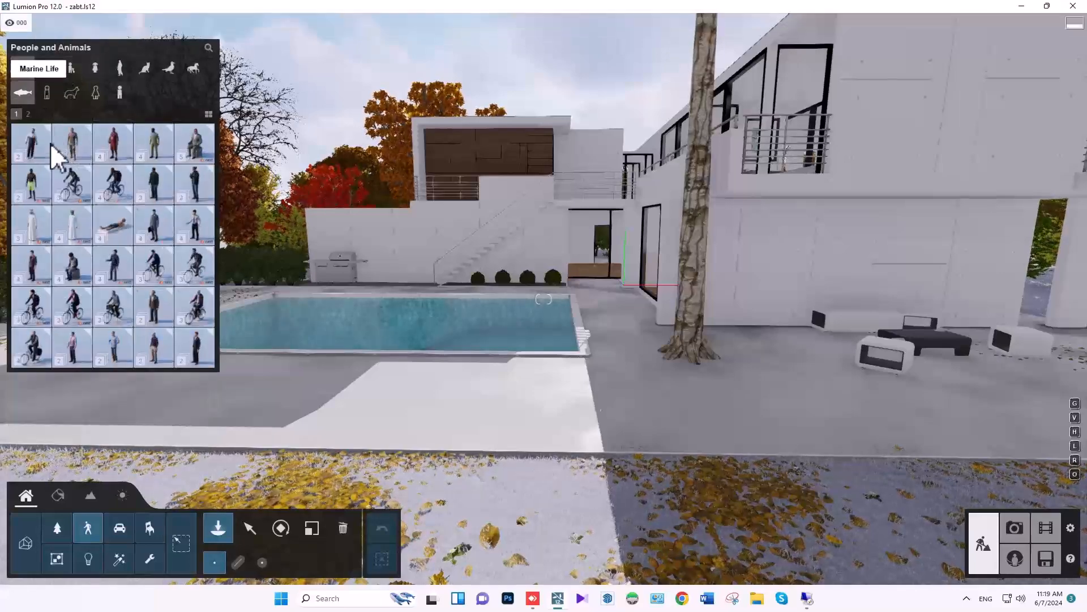
pyautogui.click(33, 153)
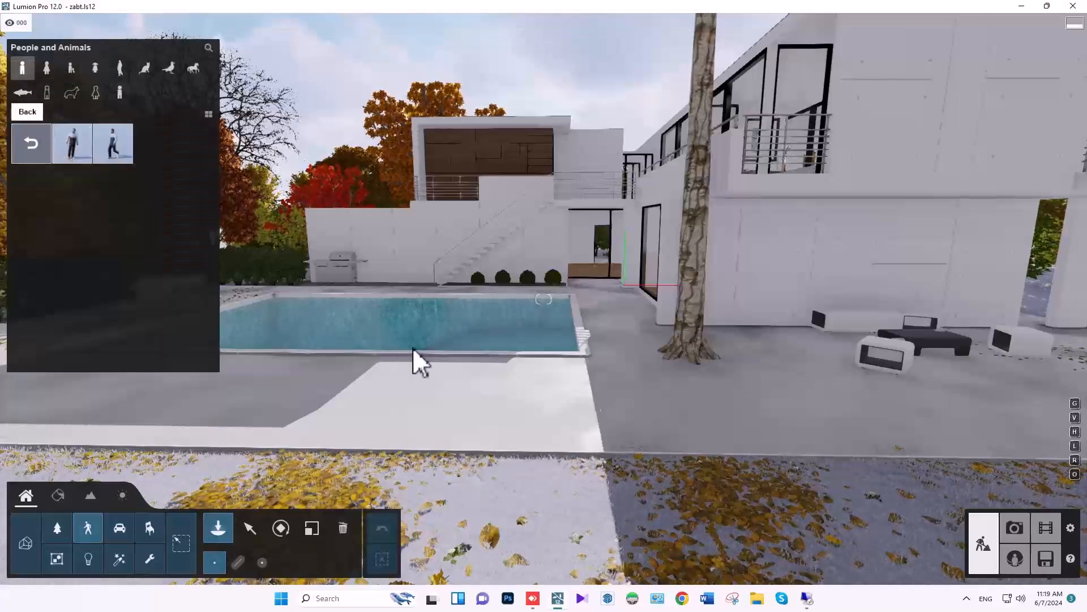
pyautogui.click(104, 137)
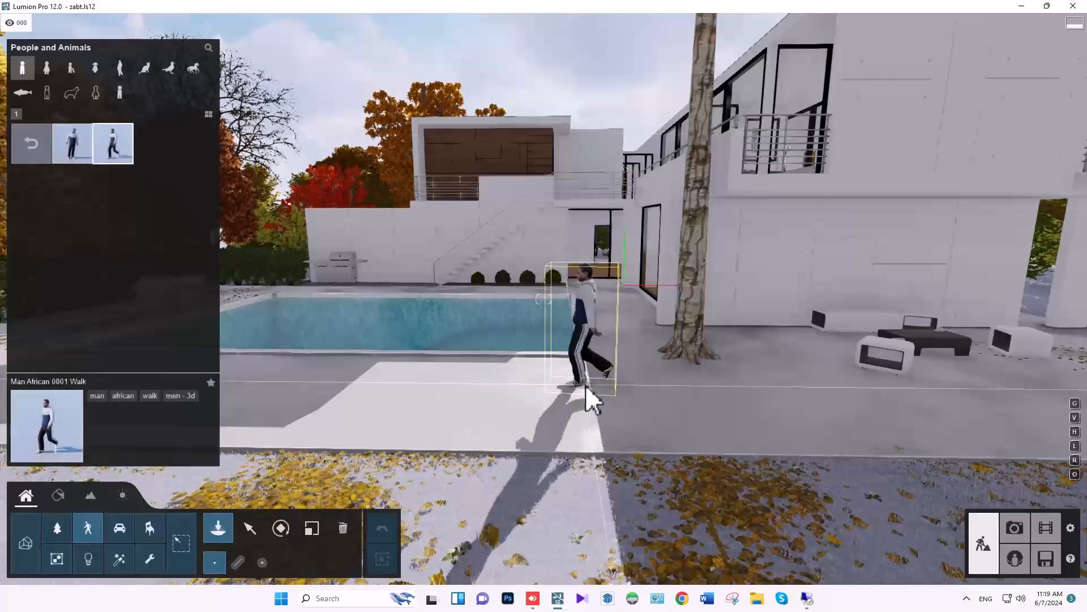
pyautogui.click(586, 385)
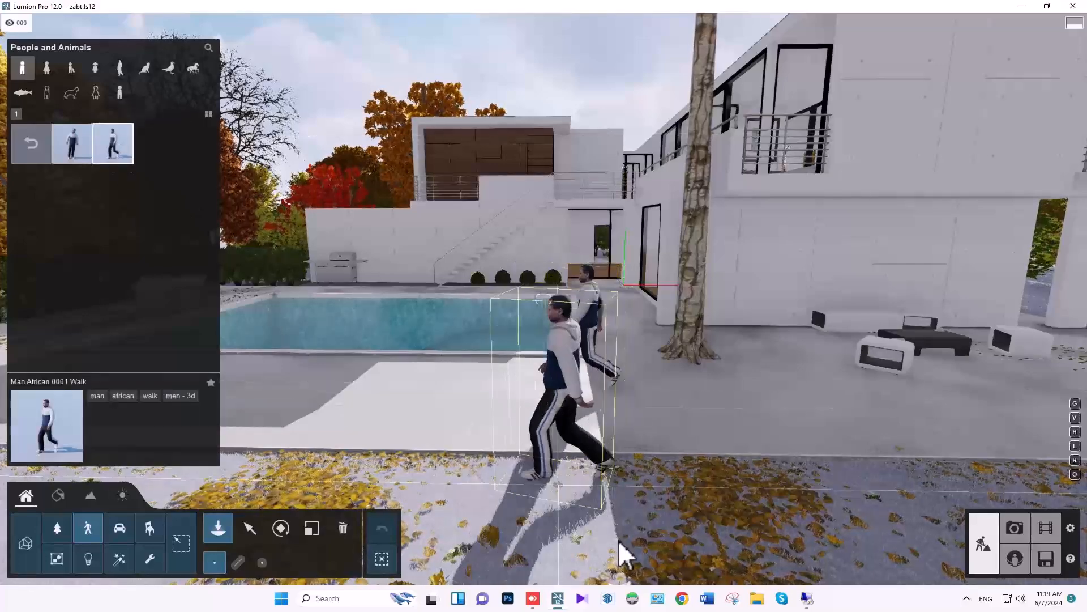
# Edit the clip's Move effect and set the walking man's end position along the pool edge toward the hedge.
pyautogui.click(1046, 528)
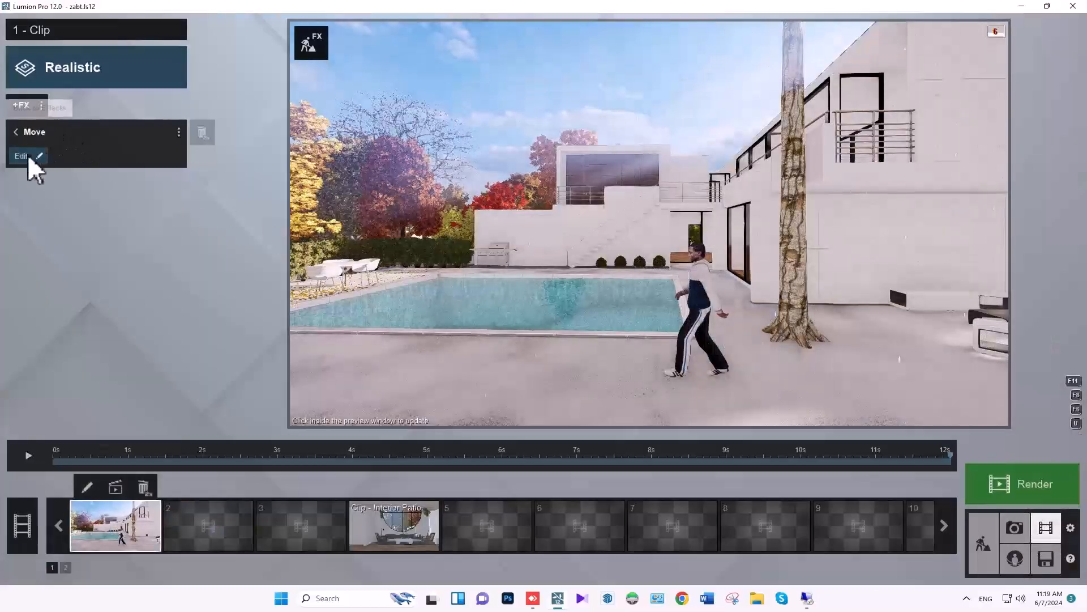
pyautogui.click(28, 157)
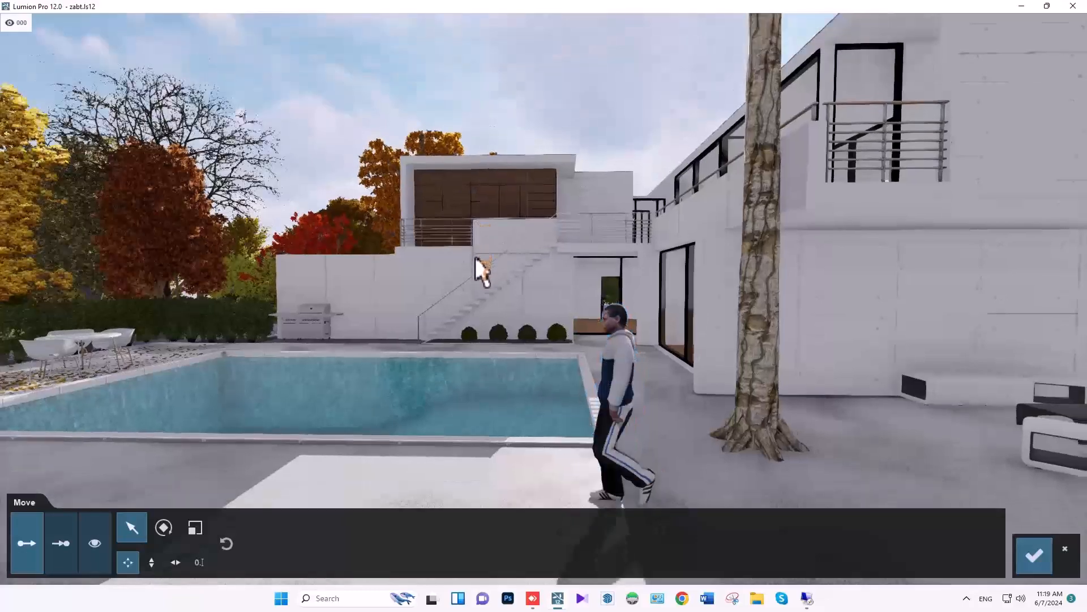
pyautogui.moveTo(476, 255); pyautogui.dragTo(474, 273, button='right')
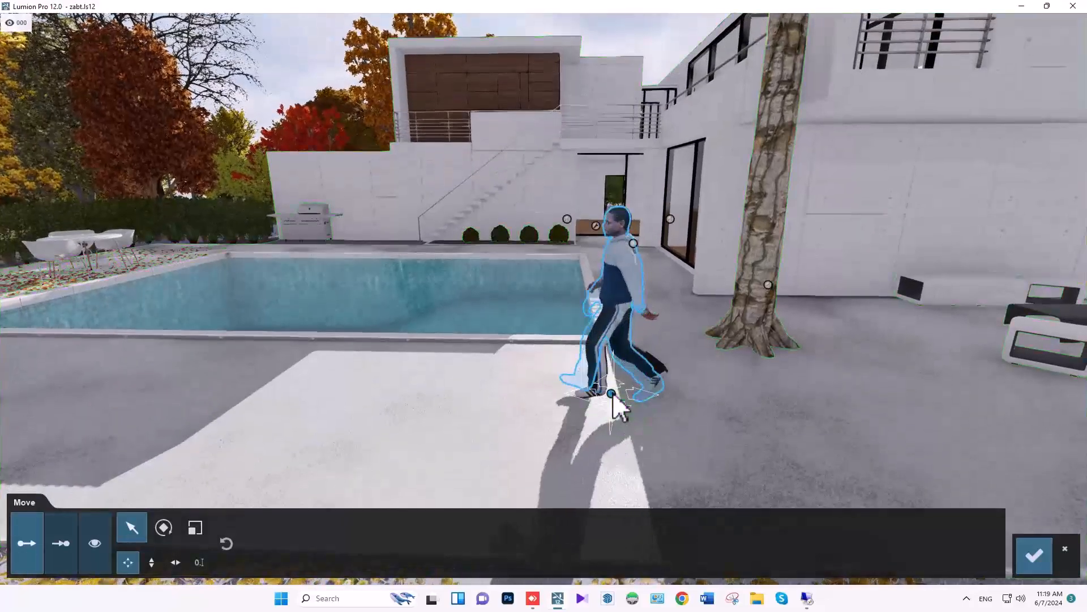
pyautogui.click(61, 535)
pyautogui.click(618, 403)
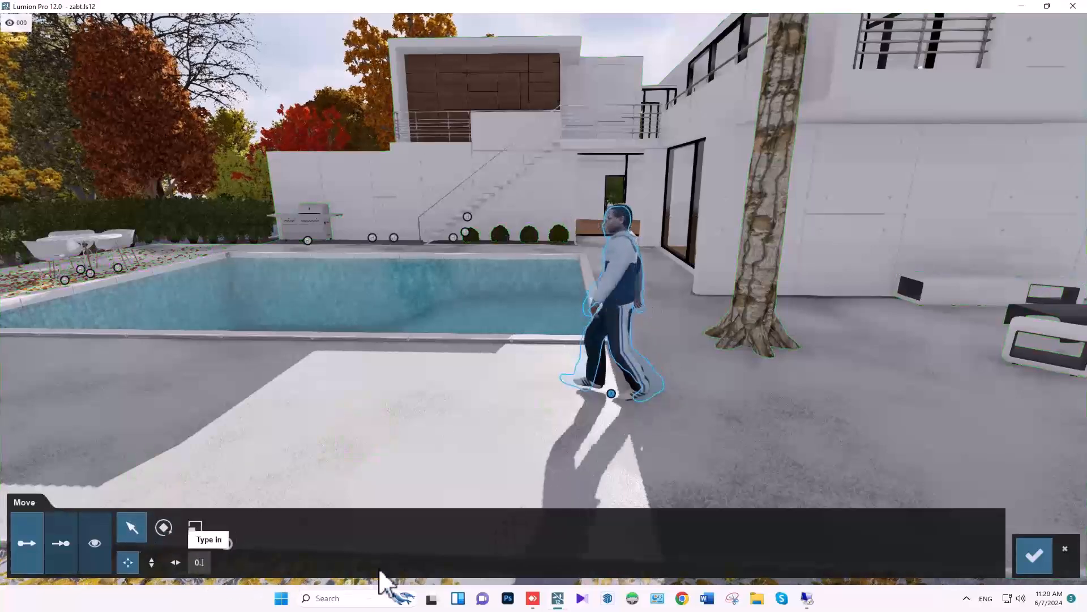
pyautogui.click(63, 539)
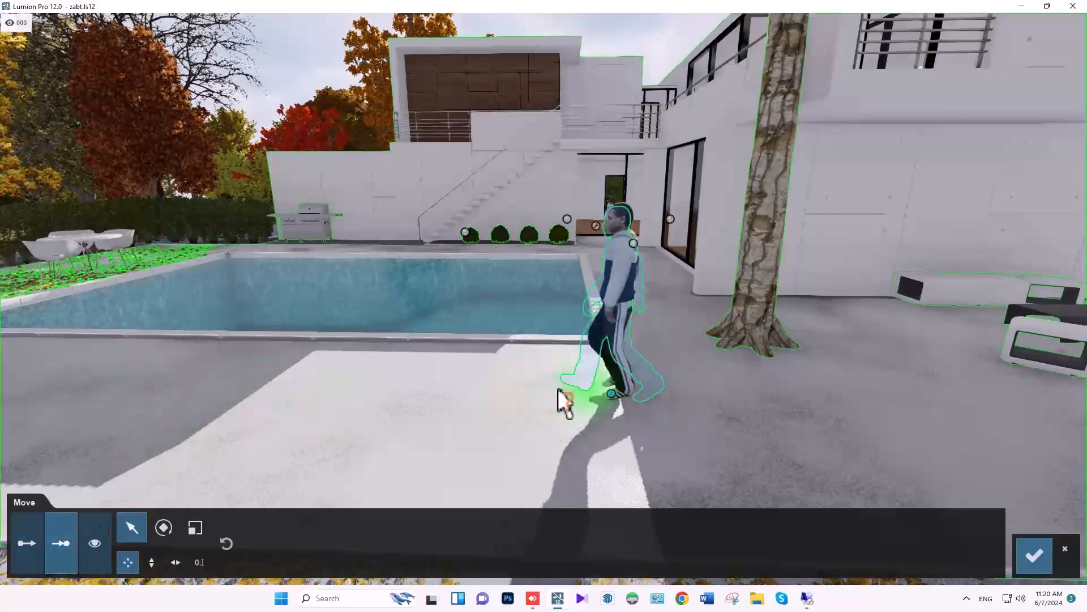
pyautogui.moveTo(562, 390); pyautogui.dragTo(537, 388, button='right')
pyautogui.moveTo(675, 403); pyautogui.dragTo(114, 348)
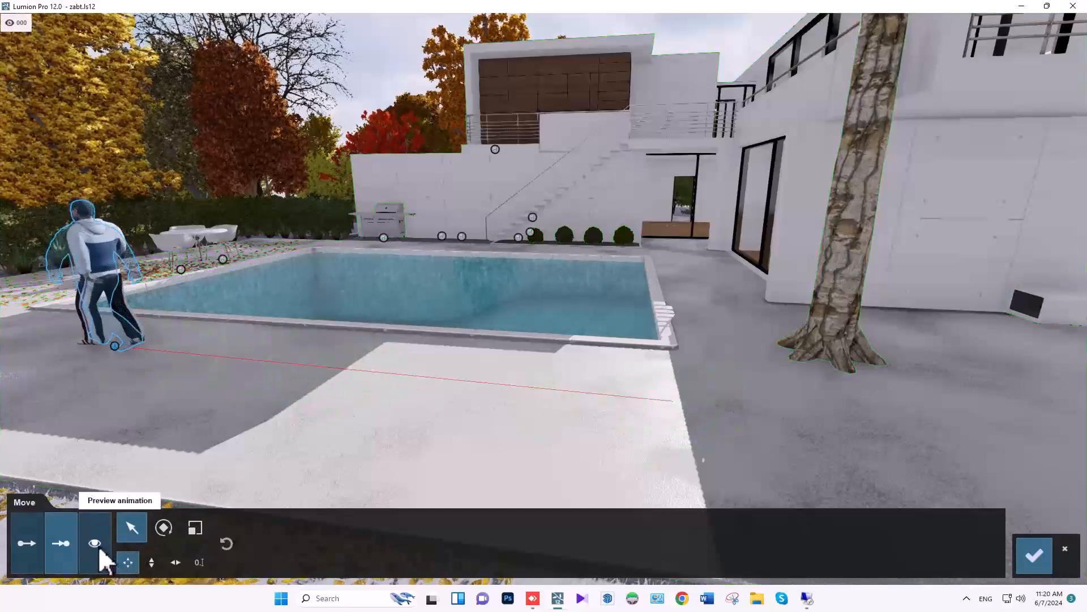
# Adjust the heading of the walking man's end position and accept the Move edits.
pyautogui.click(168, 529)
pyautogui.click(279, 529)
pyautogui.moveTo(287, 529); pyautogui.dragTo(270, 544)
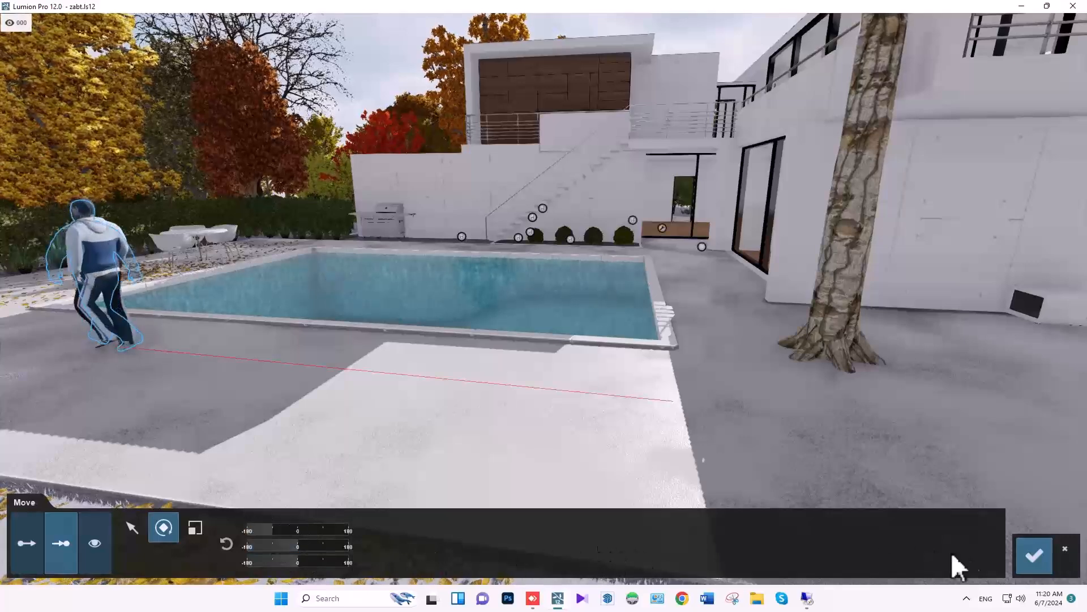
pyautogui.click(1035, 556)
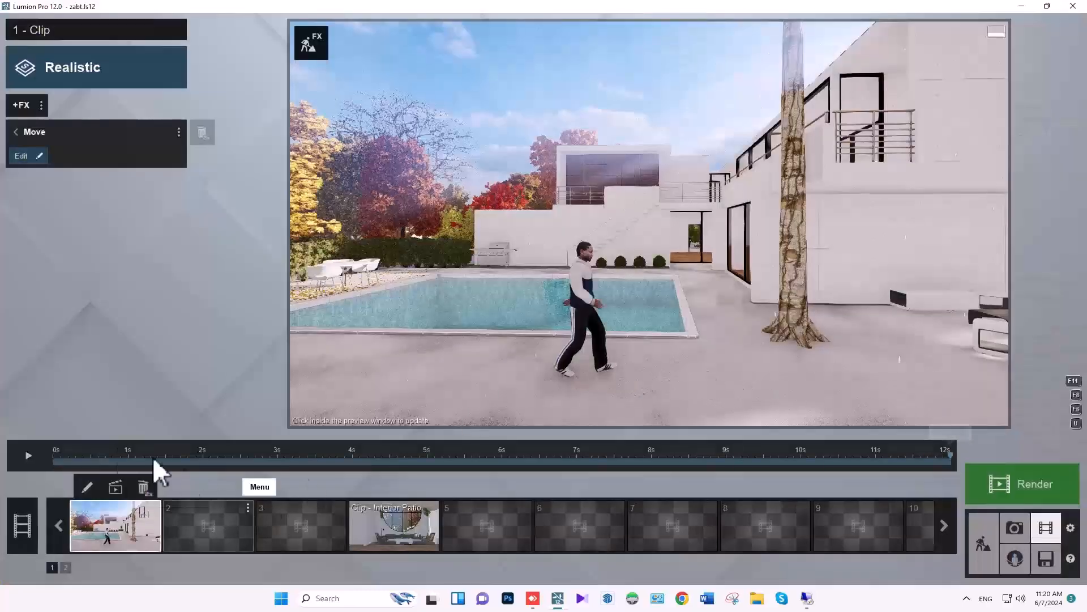
# Play the clip to check the man's walk and reopen the Move effect to inspect his path.
pyautogui.click(27, 454)
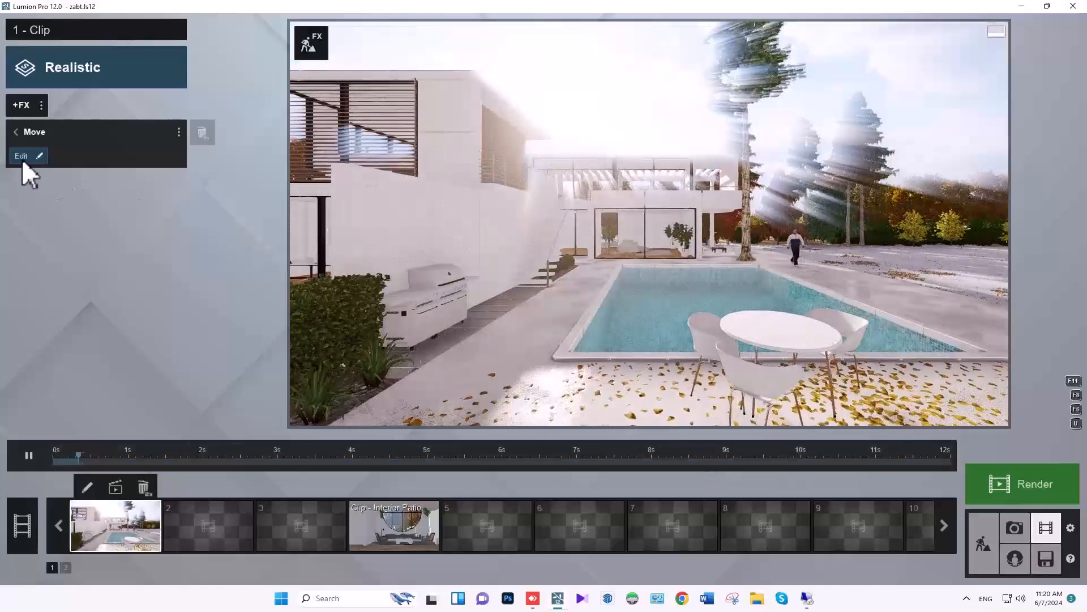
pyautogui.click(21, 158)
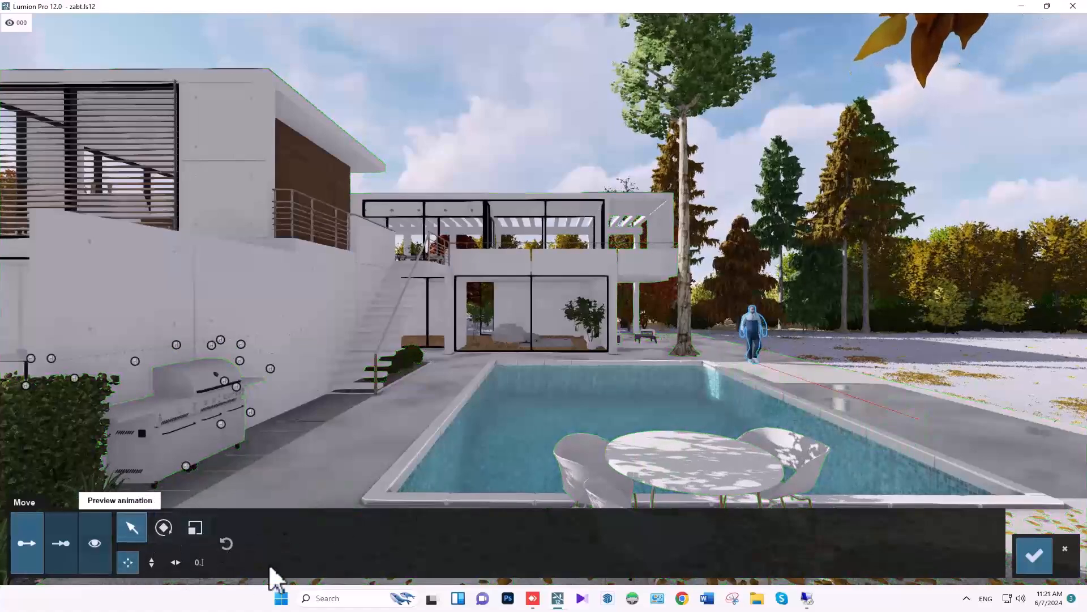
pyautogui.click(1037, 557)
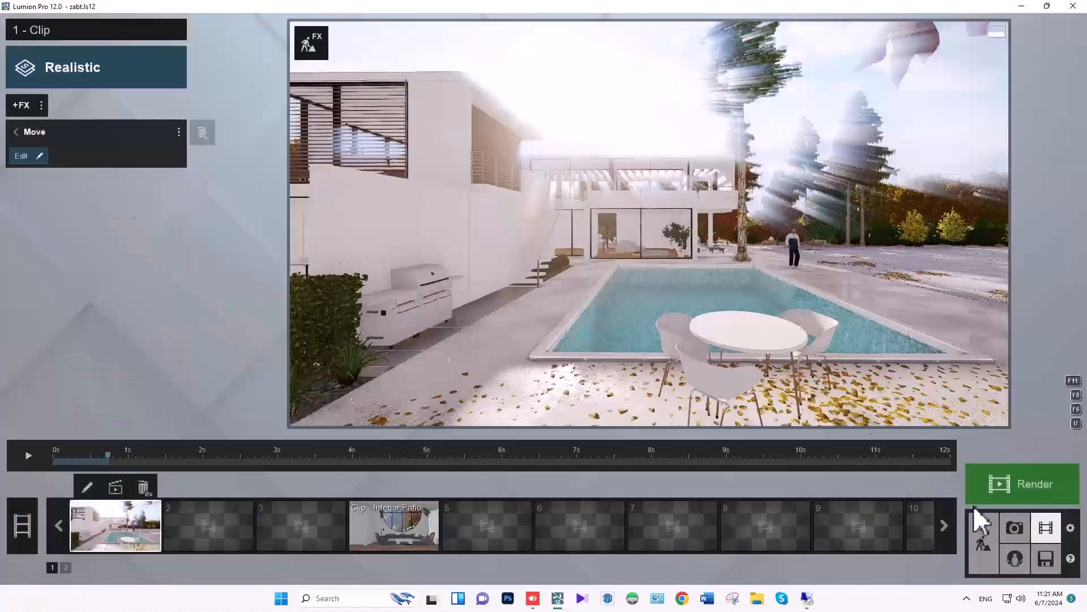
# Add the Advanced Move animation effect to the clip and open it for editing.
pyautogui.click(25, 102)
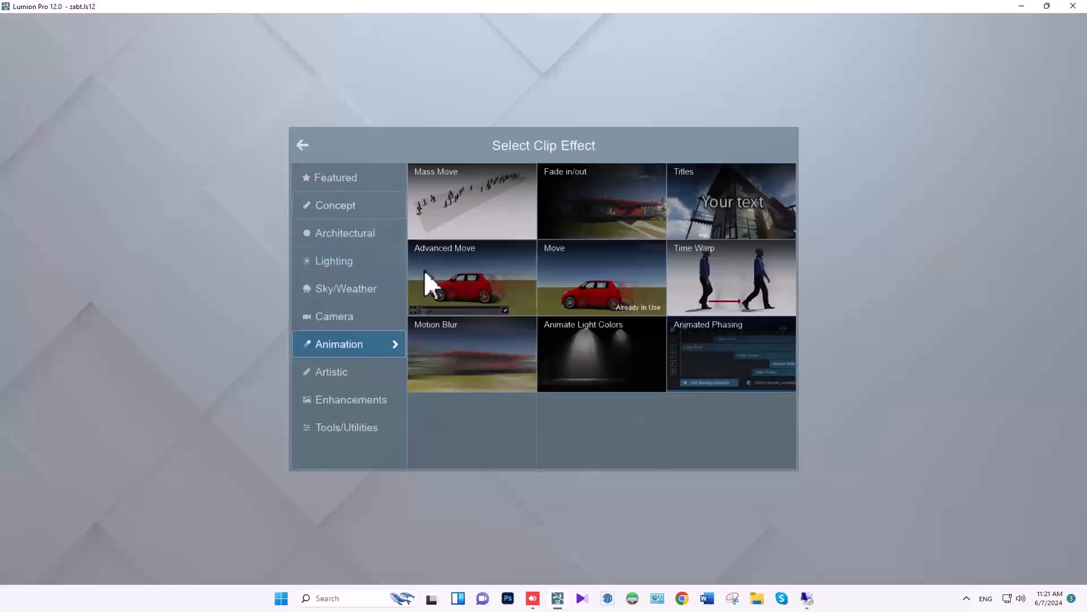
pyautogui.click(460, 275)
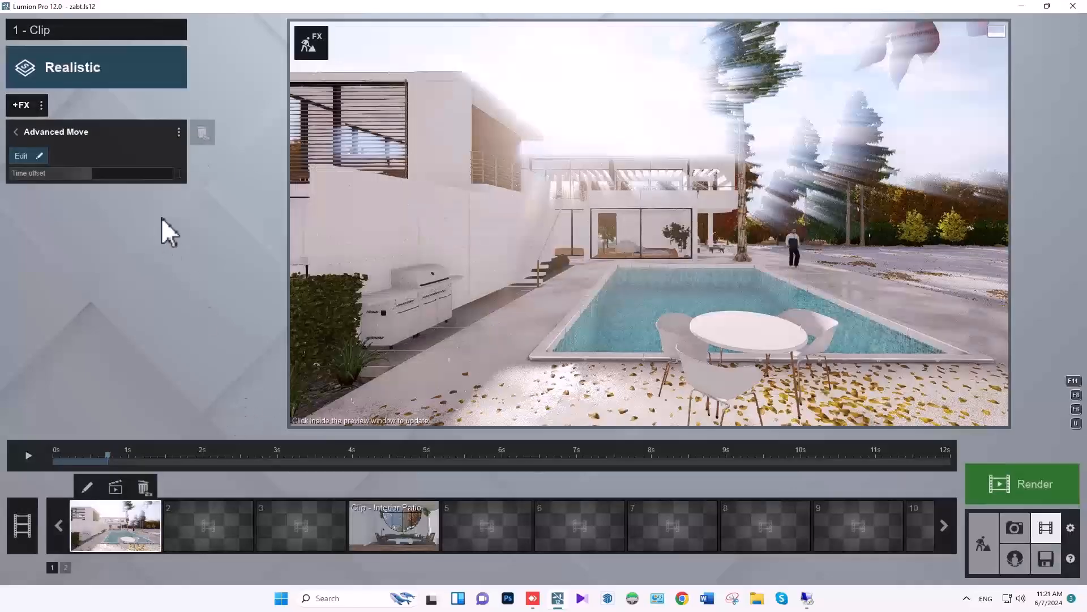
pyautogui.click(21, 151)
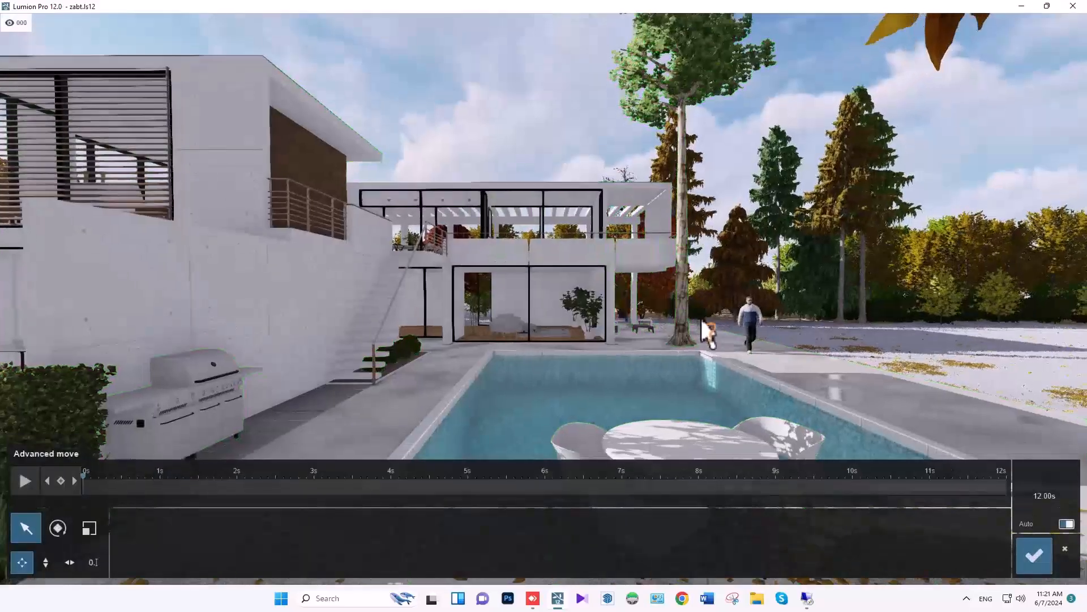
# Keyframe the walking man at about 3 s farther along the poolside paving, accept the edit, and rewind the clip to 0 s.
pyautogui.moveTo(702, 321); pyautogui.dragTo(726, 326, button='right')
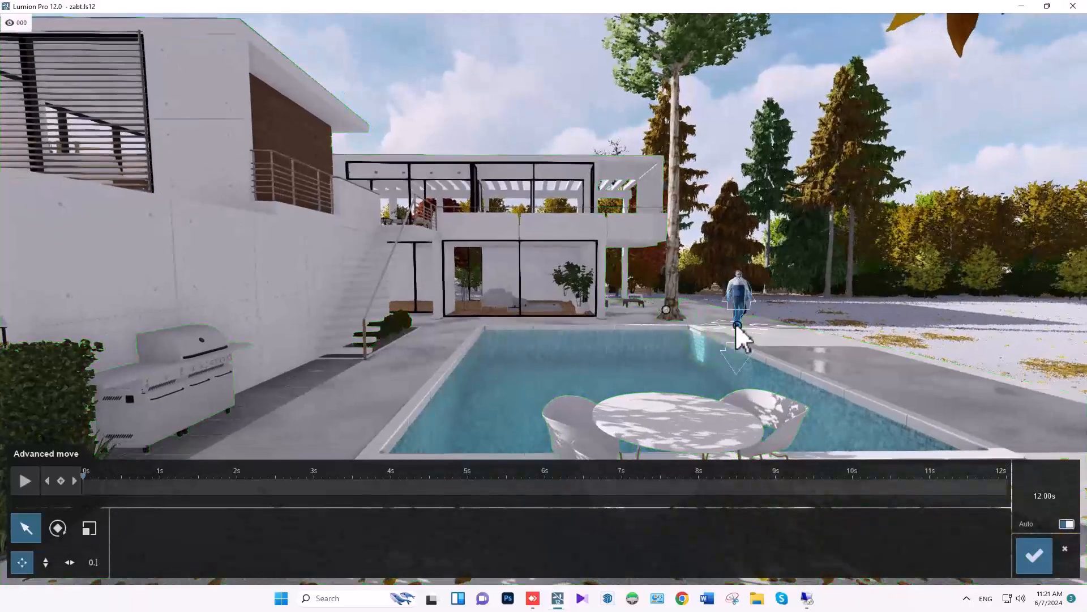
pyautogui.click(738, 328)
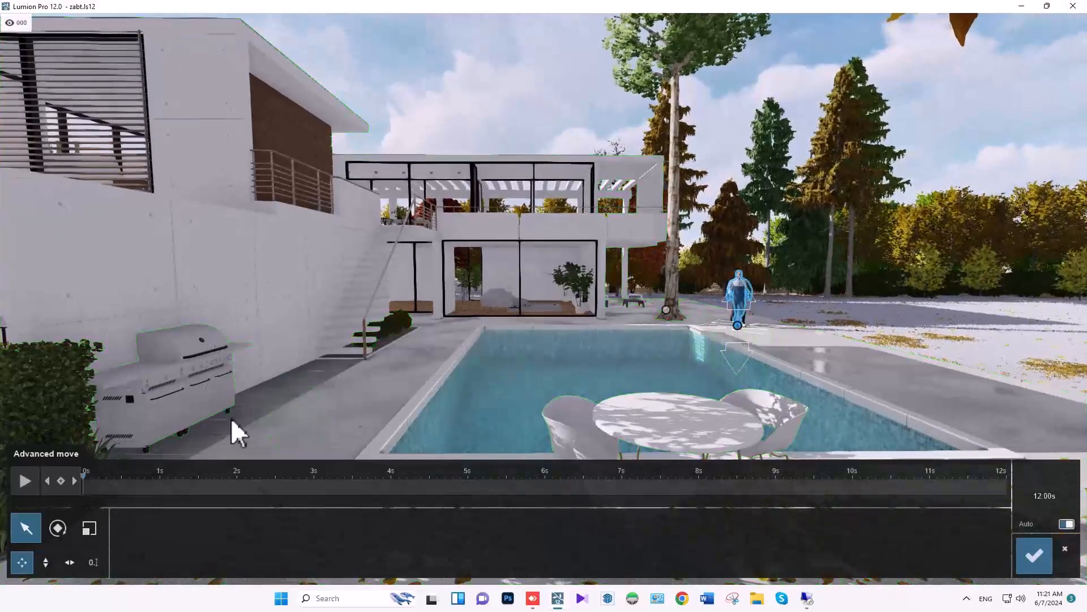
pyautogui.moveTo(83, 477); pyautogui.dragTo(385, 484)
pyautogui.moveTo(742, 327); pyautogui.dragTo(895, 384)
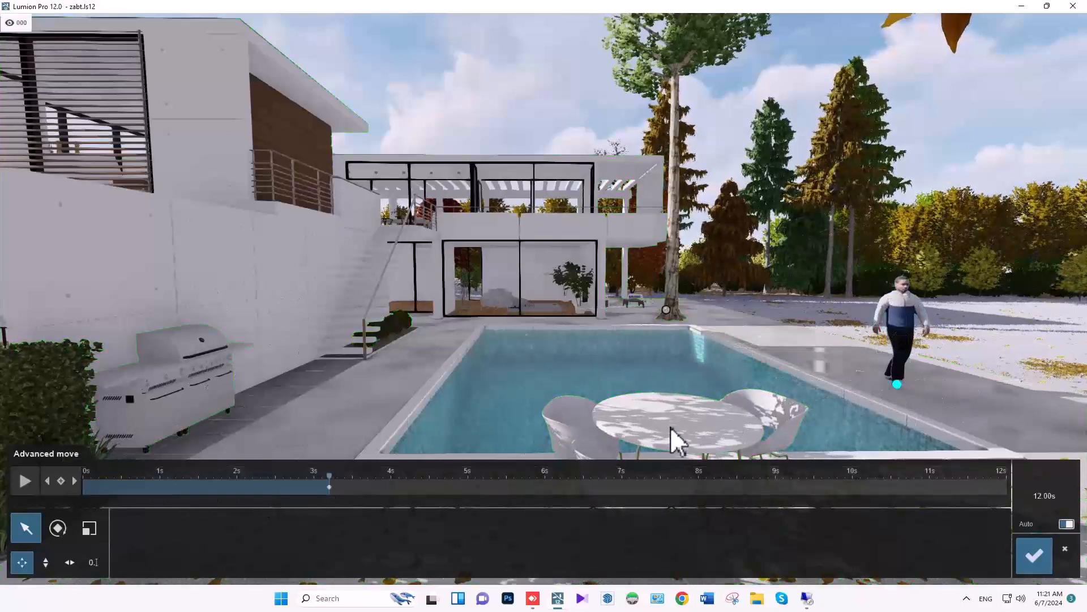
pyautogui.click(1034, 555)
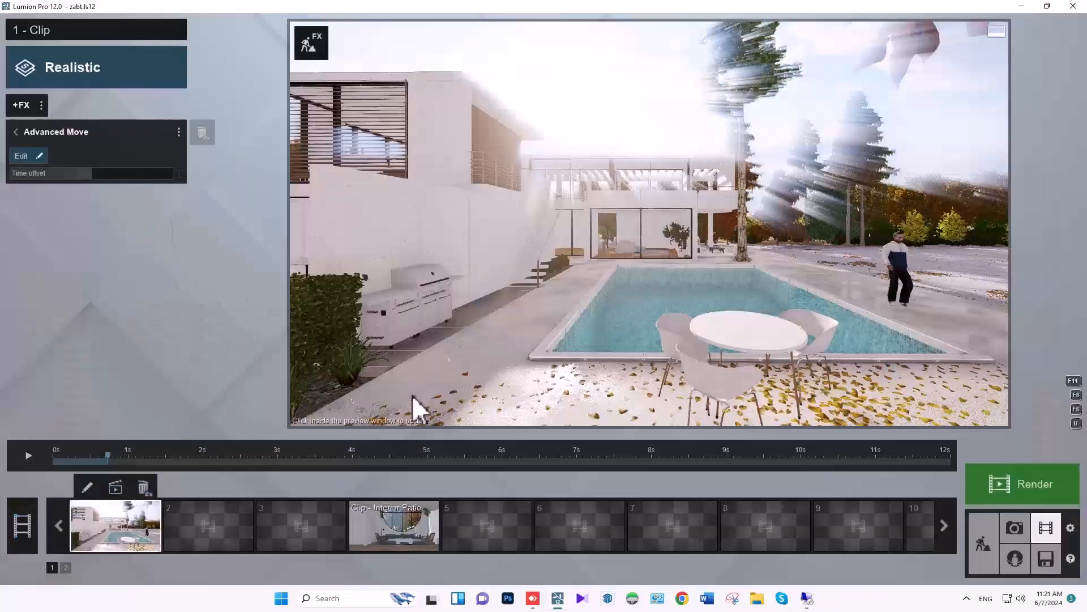
pyautogui.moveTo(99, 462); pyautogui.dragTo(25, 457)
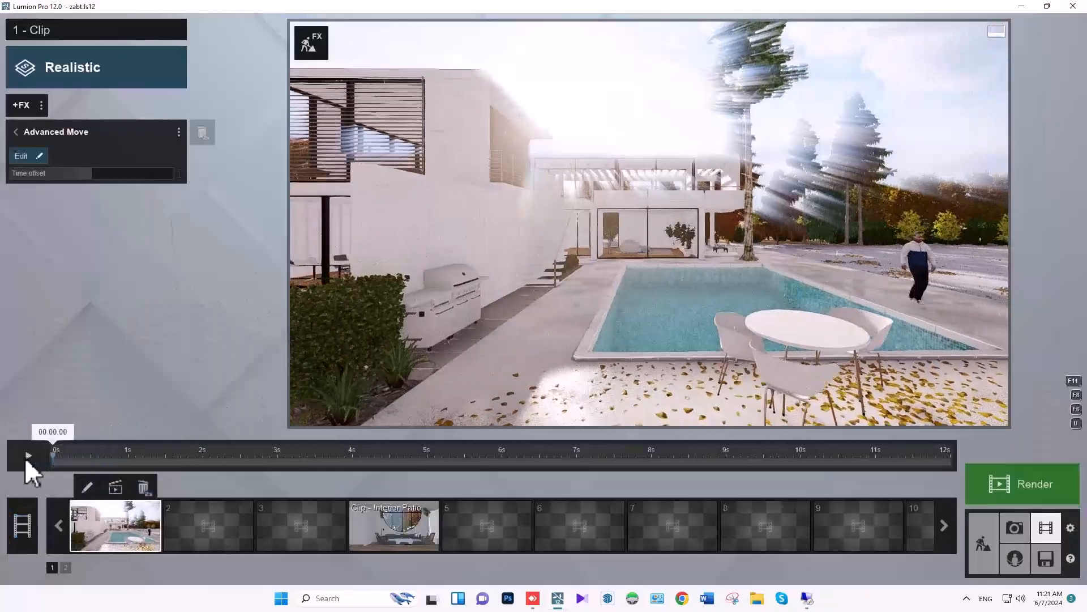
# Disable the Move effect in the clip's effect list and play the clip briefly to check the Advanced Move animation.
pyautogui.click(17, 132)
pyautogui.click(173, 159)
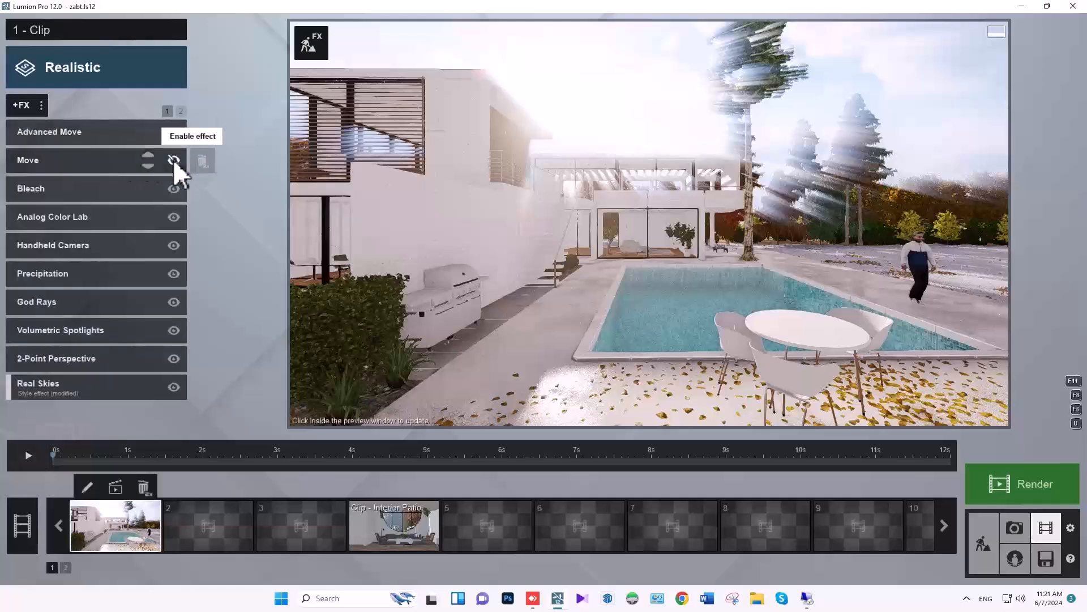
pyautogui.click(27, 455)
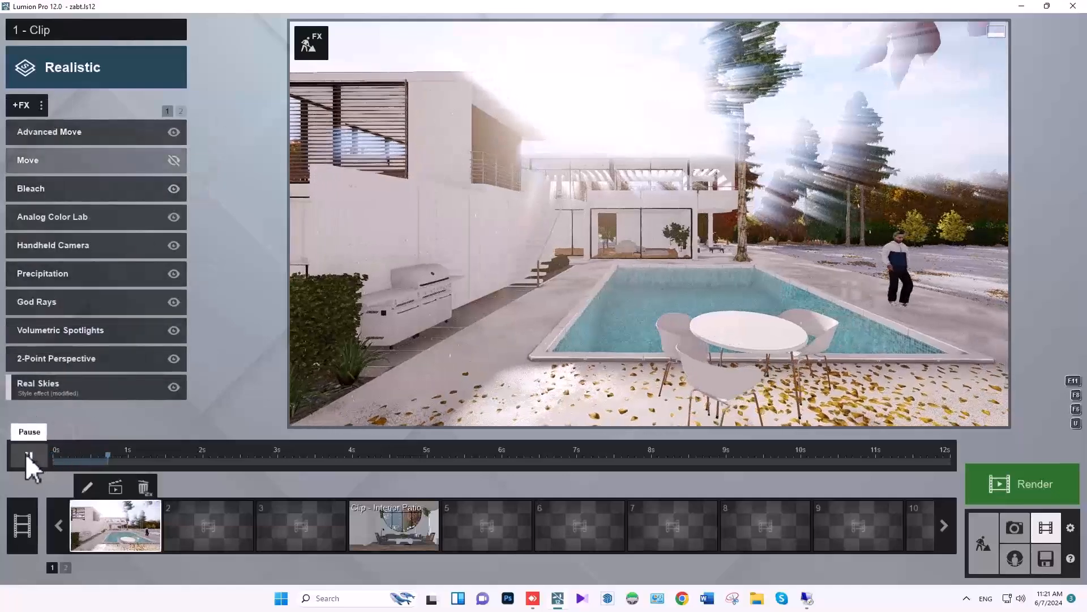
pyautogui.click(28, 454)
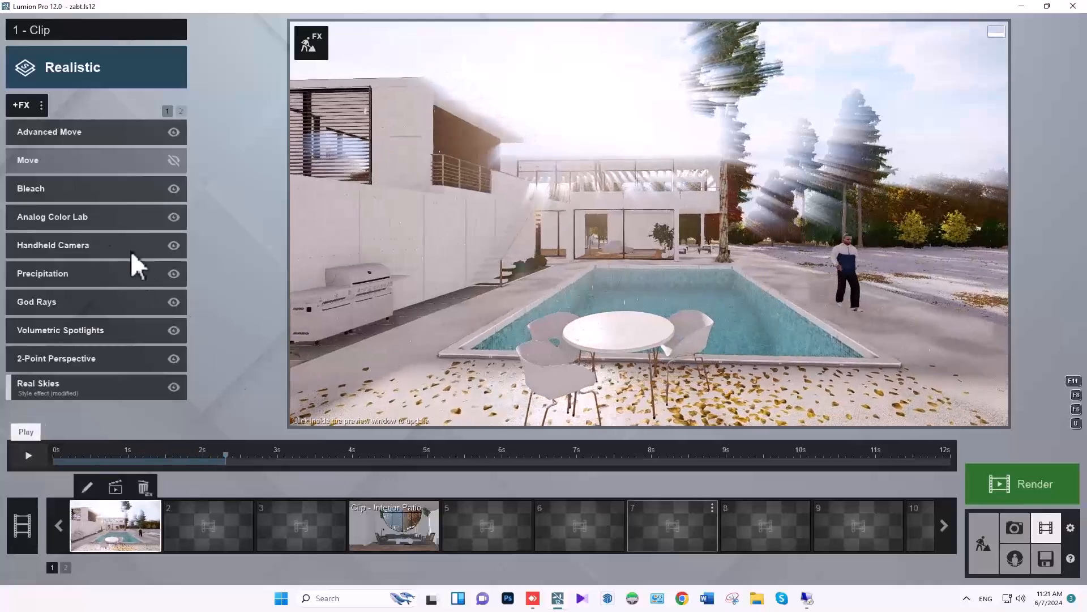
# Reopen the Advanced Move edit and, near 0 s, reposition the walking man at the far end of the poolside paving.
pyautogui.click(93, 133)
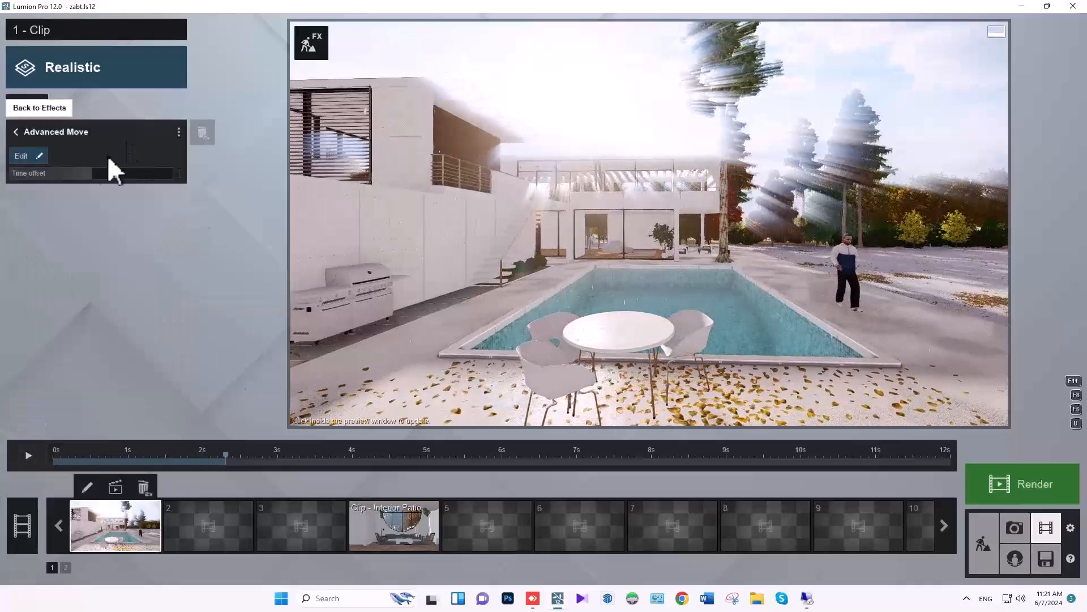
pyautogui.click(28, 157)
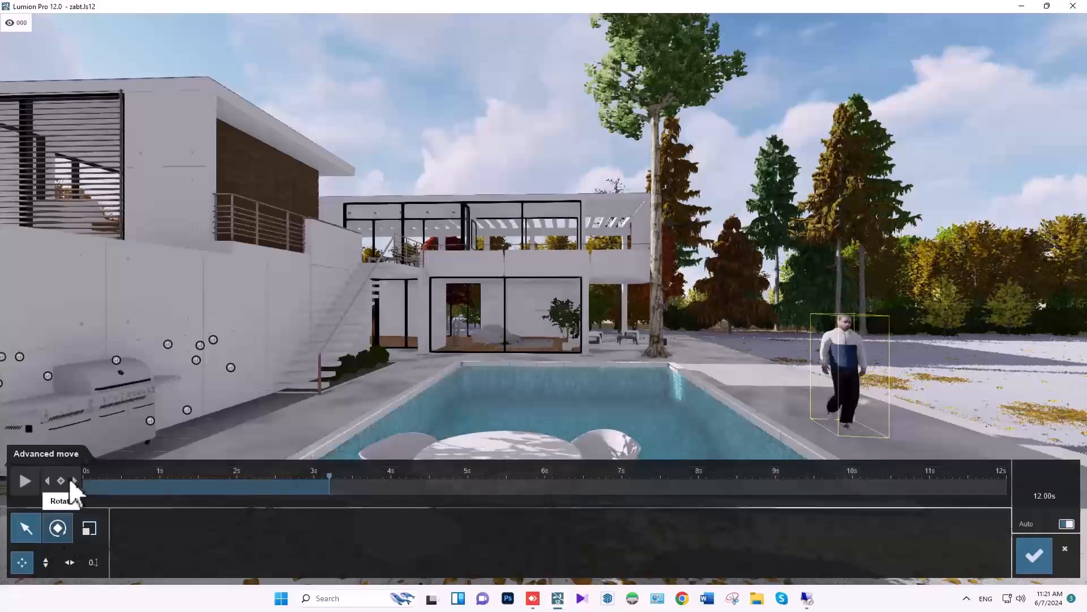
pyautogui.click(108, 482)
pyautogui.click(89, 484)
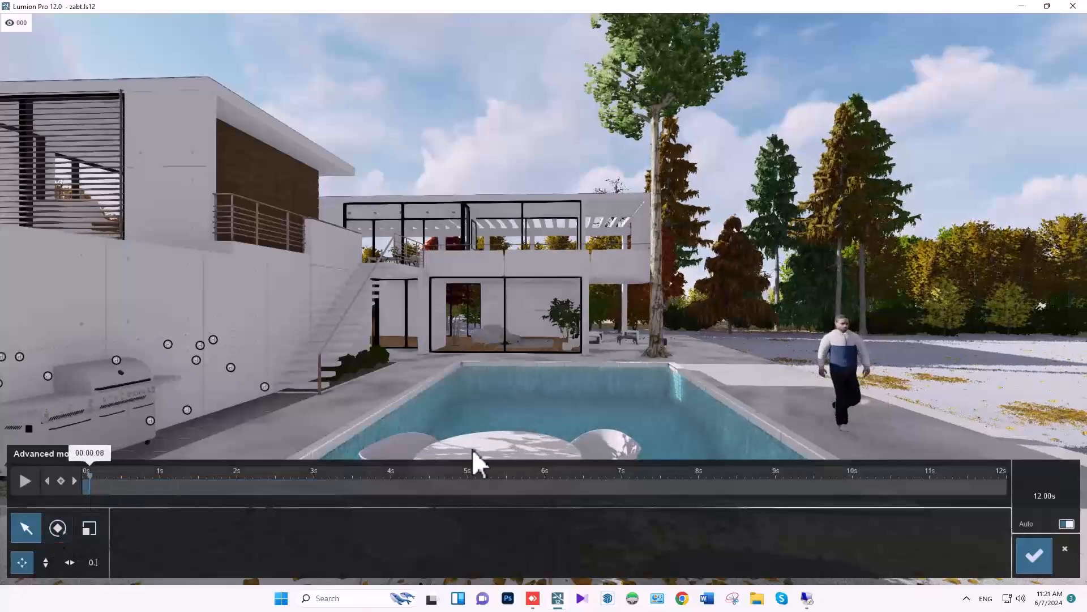
pyautogui.click(824, 436)
pyautogui.moveTo(843, 425); pyautogui.dragTo(739, 372)
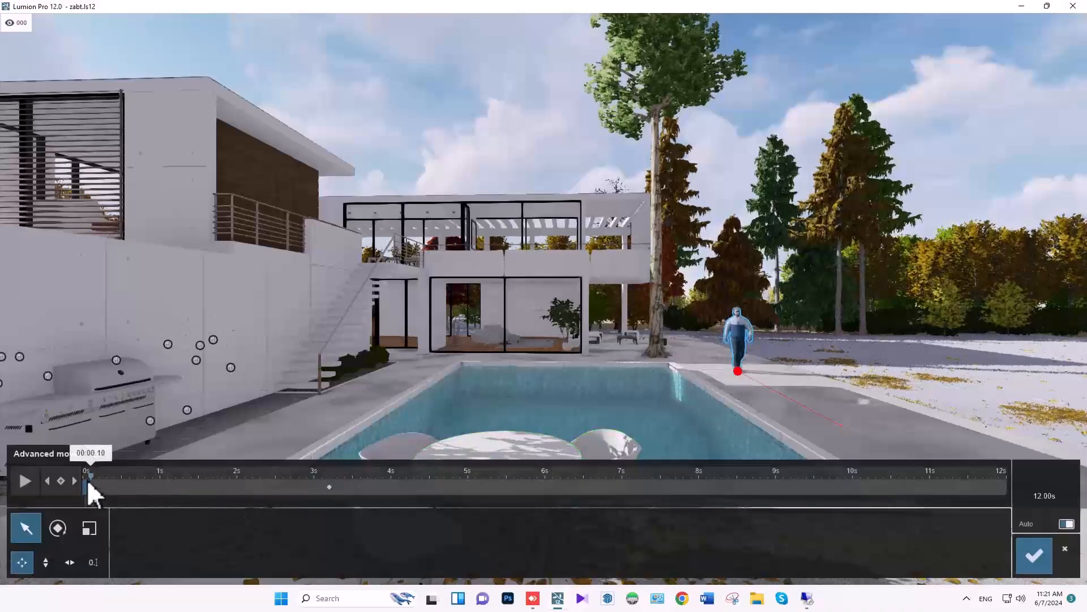
# Preview the man's path up to about 4.9 s, adjust his heading there, and accept the Advanced Move edit.
pyautogui.moveTo(265, 481); pyautogui.dragTo(322, 481)
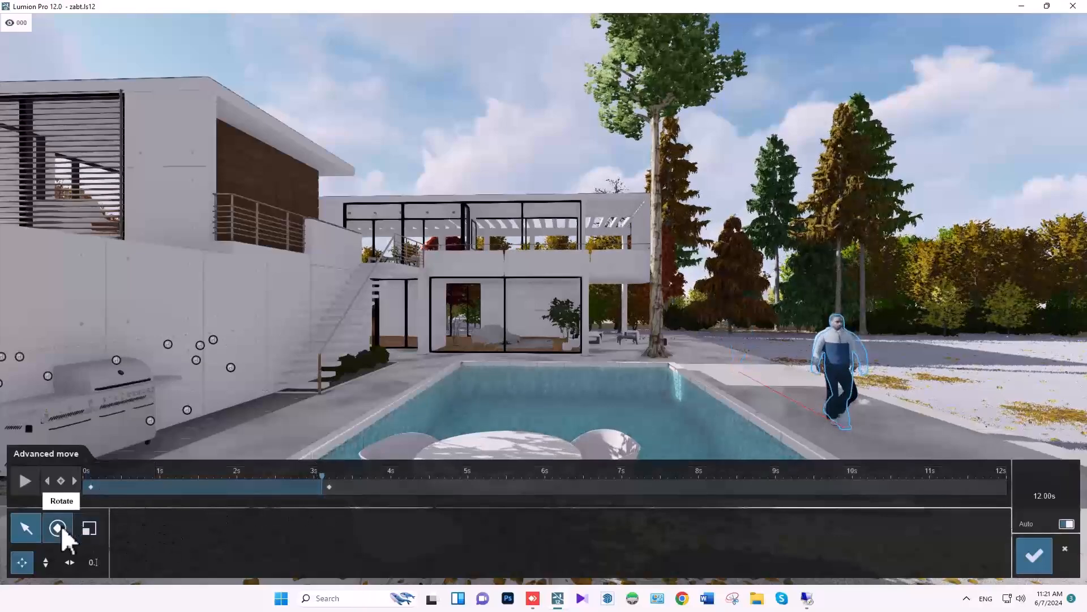
pyautogui.click(422, 482)
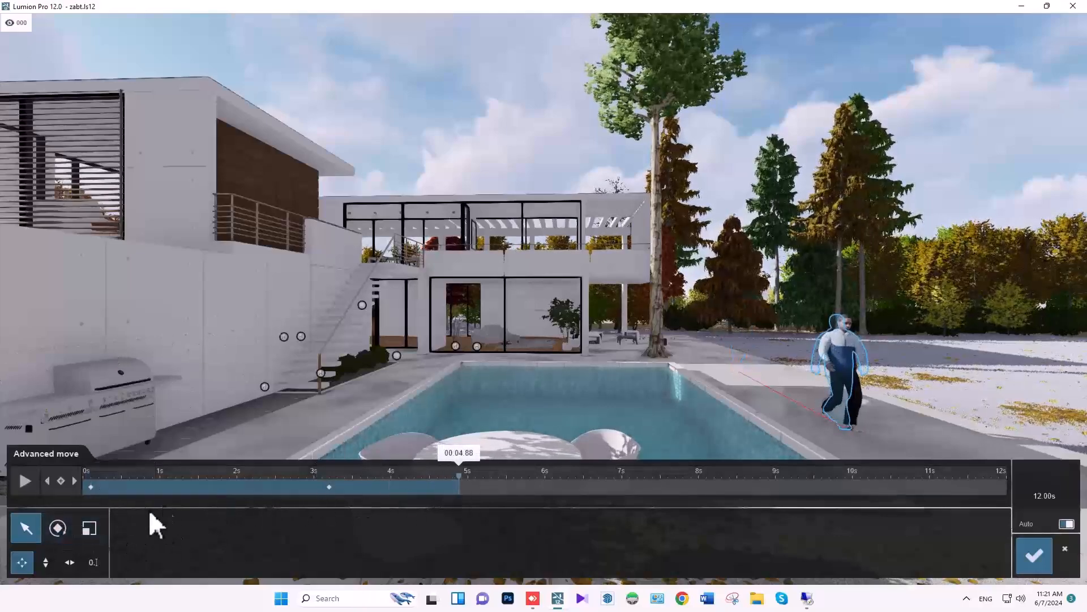
pyautogui.click(67, 527)
pyautogui.moveTo(204, 529); pyautogui.dragTo(181, 528)
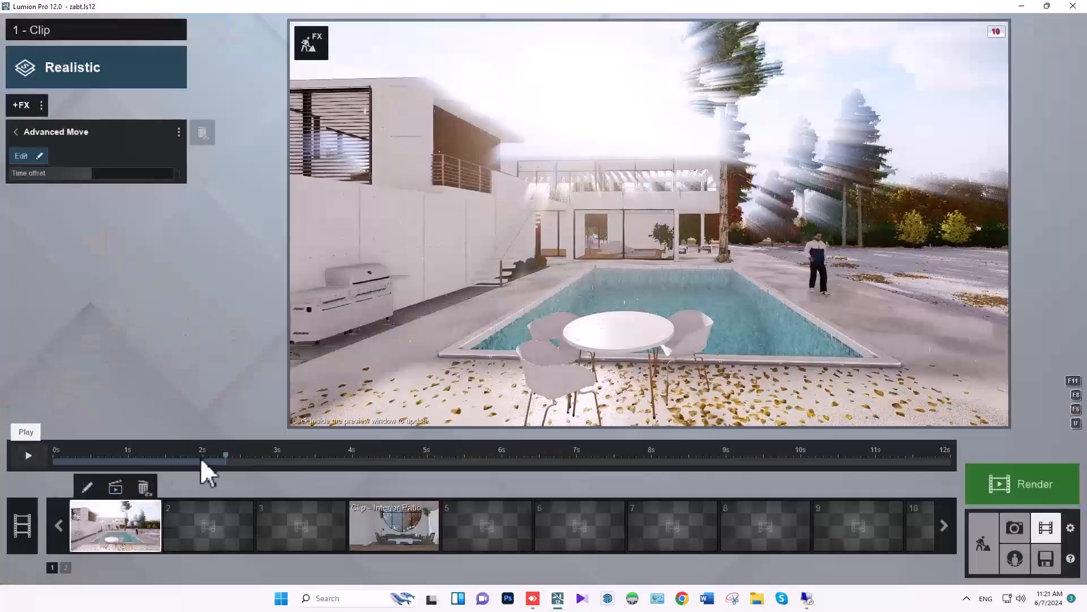
# Scrub the clip through to its end to check the man's animation and return to the effect list.
pyautogui.moveTo(201, 457); pyautogui.dragTo(497, 473)
pyautogui.moveTo(537, 479); pyautogui.dragTo(994, 458)
pyautogui.click(35, 131)
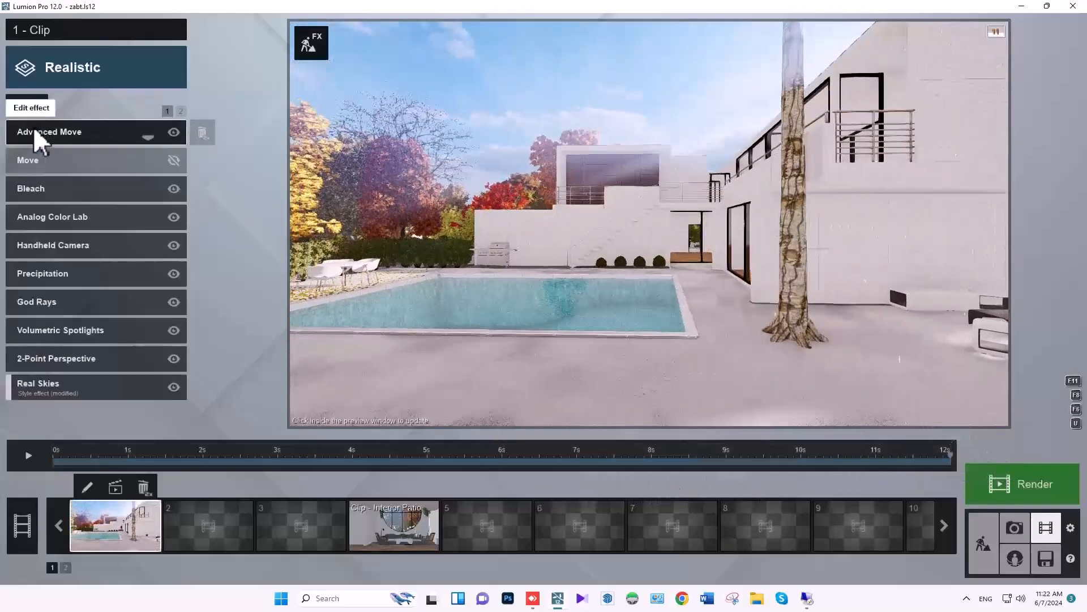
# Add the Titles animation effect to the clip and accept its default style, placement and font.
pyautogui.click(29, 106)
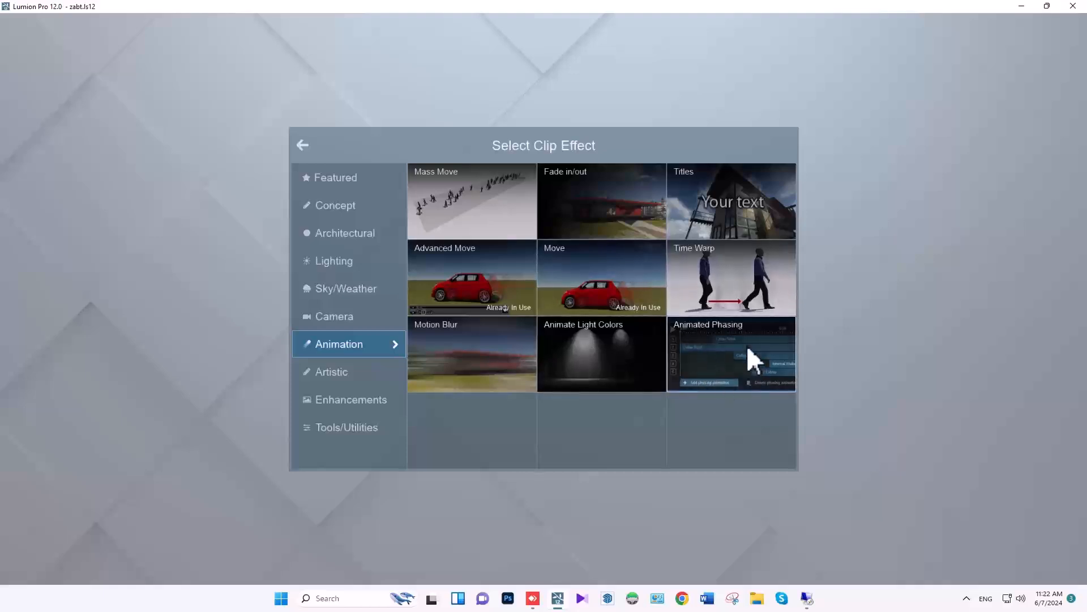
pyautogui.click(731, 206)
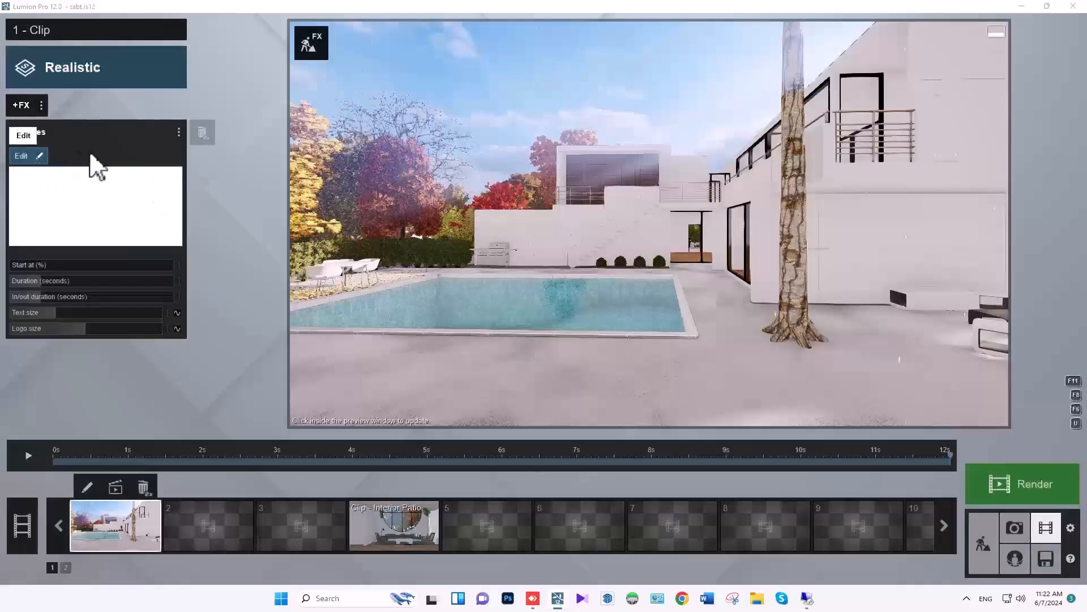
pyautogui.click(26, 156)
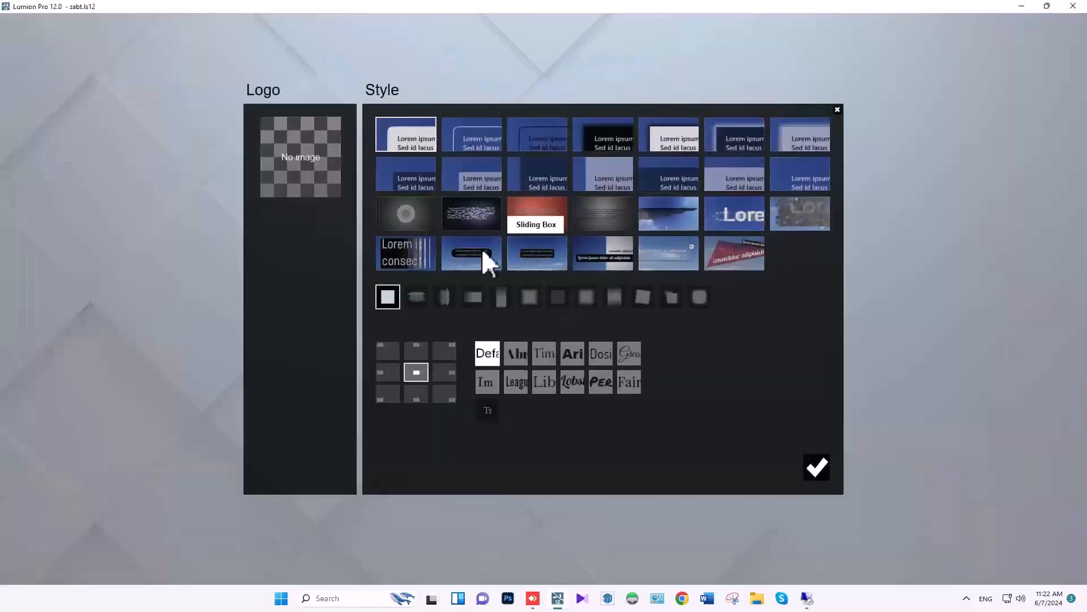
pyautogui.click(821, 470)
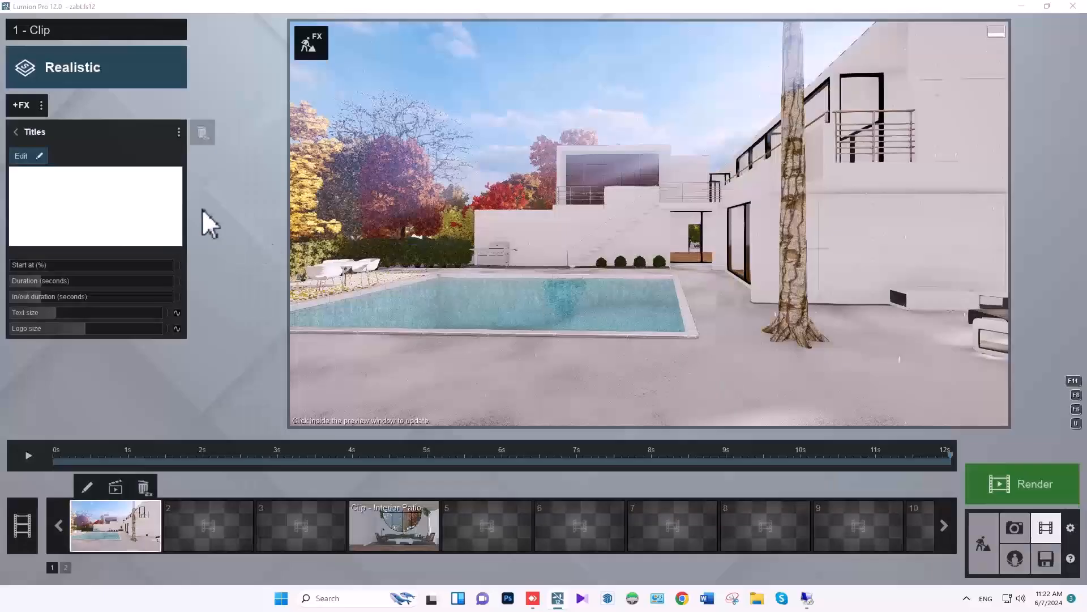
pyautogui.click(22, 130)
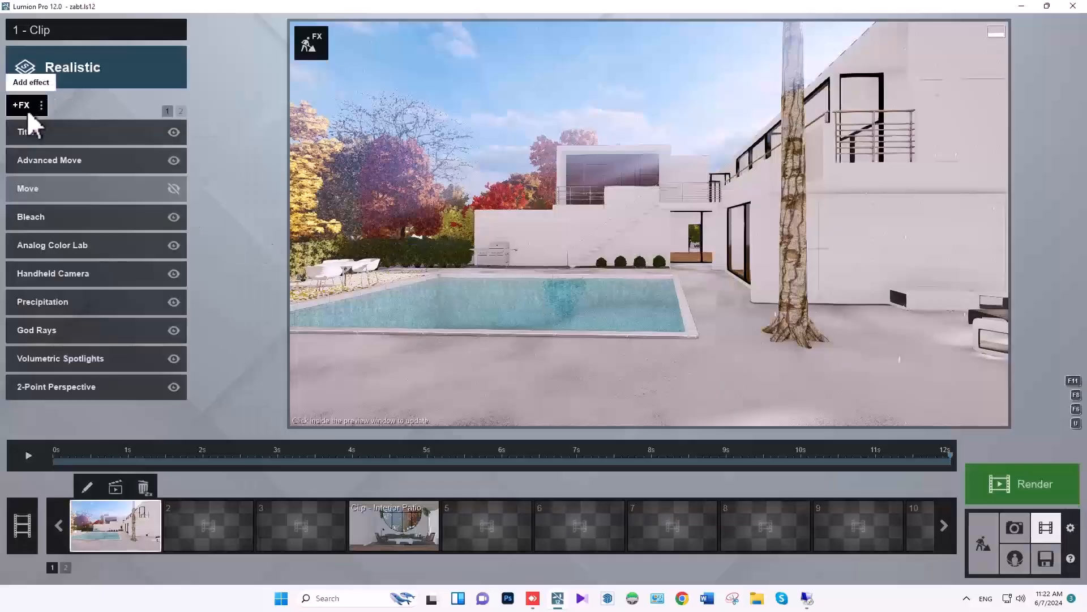
# Add the Motion Blur effect with its amount raised to about 70% of its range, and review the remaining animation effects.
pyautogui.click(27, 107)
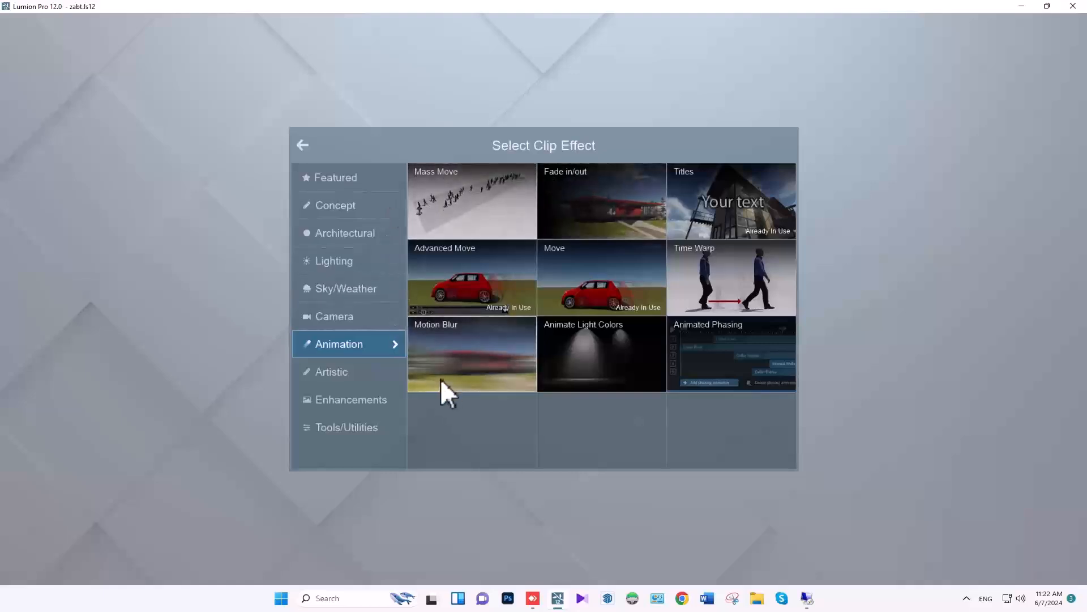
pyautogui.click(446, 362)
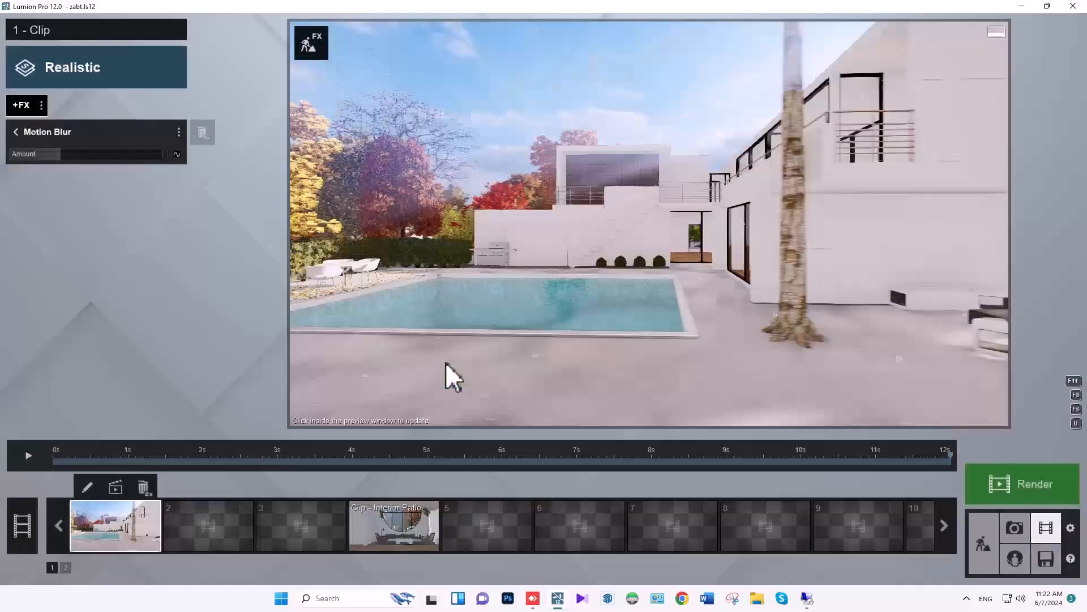
pyautogui.moveTo(62, 153); pyautogui.dragTo(119, 151)
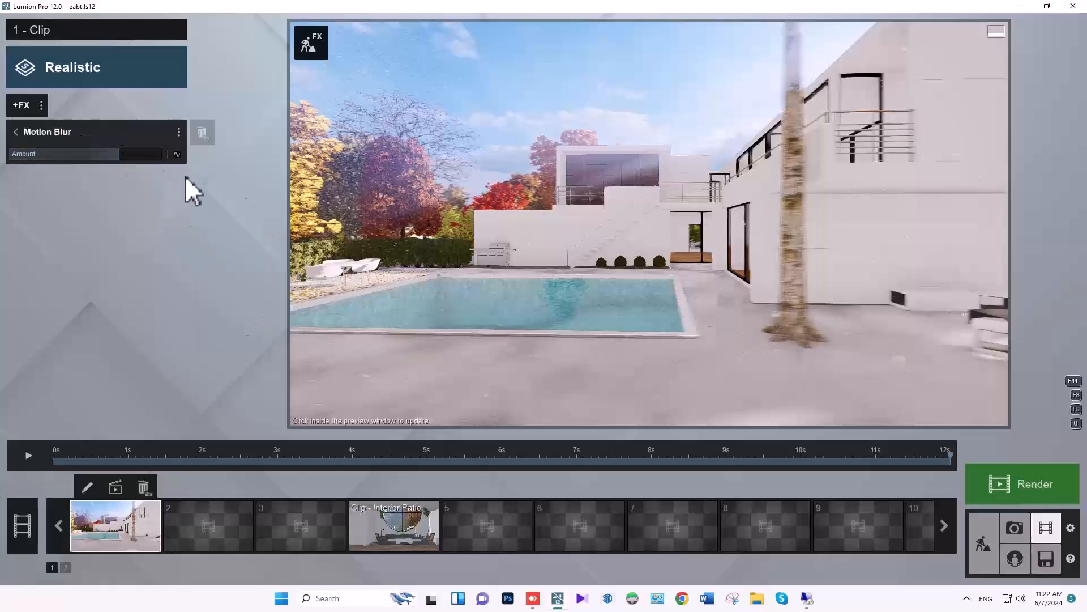
pyautogui.click(48, 130)
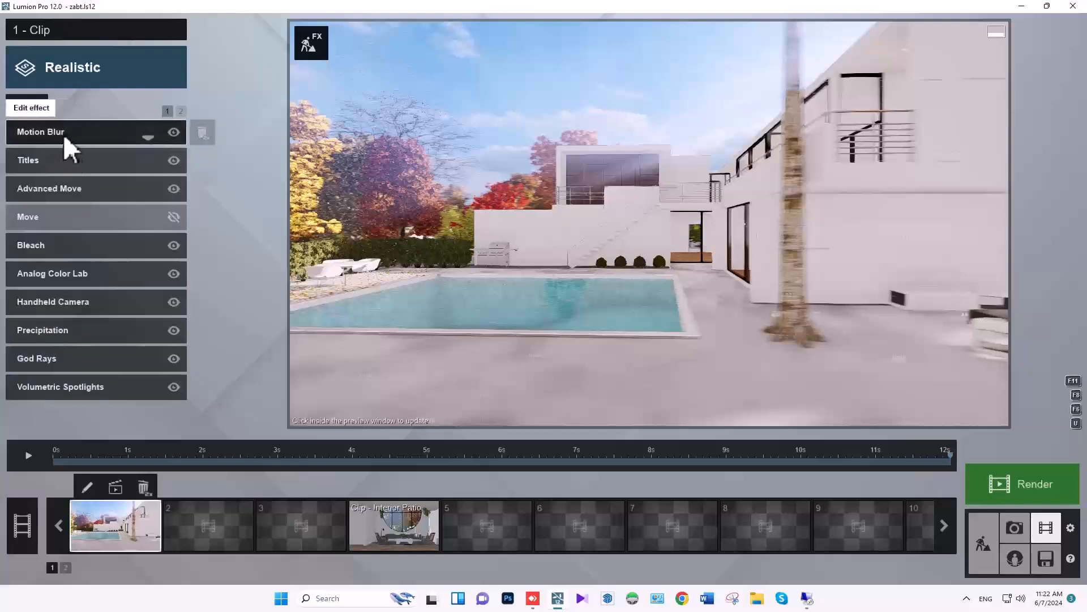
pyautogui.click(22, 107)
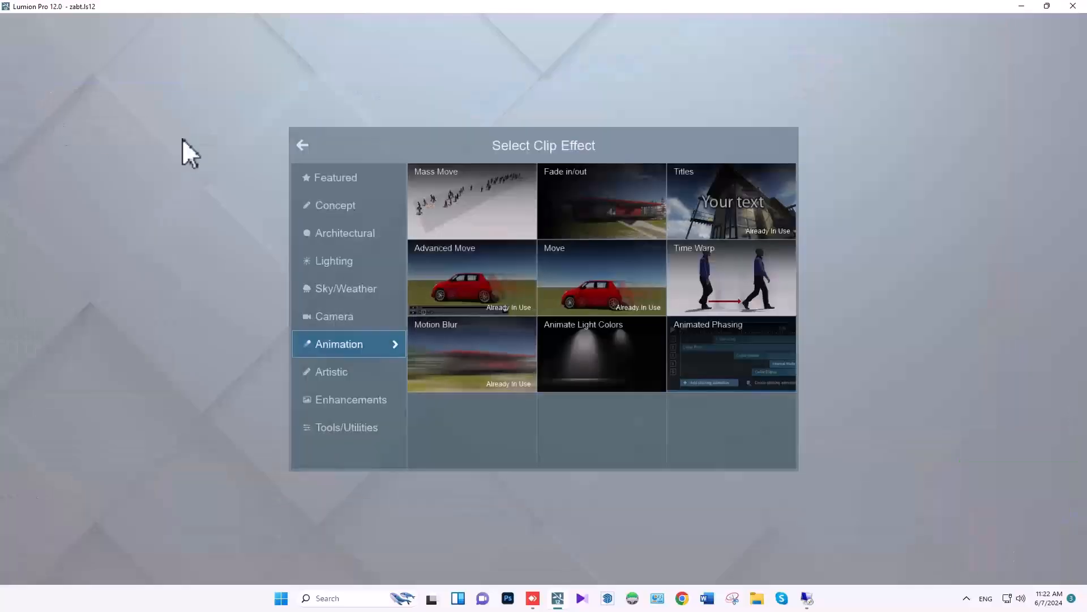
pyautogui.click(301, 145)
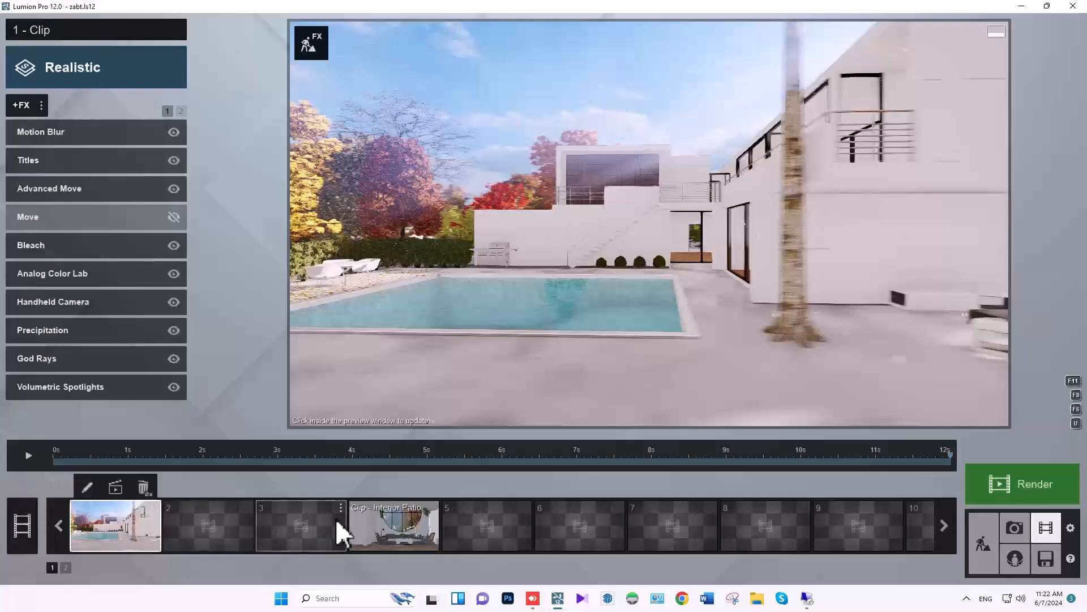
# Compare the effects of the entire movie with those of clip 1, ending on the entire movie.
pyautogui.click(22, 536)
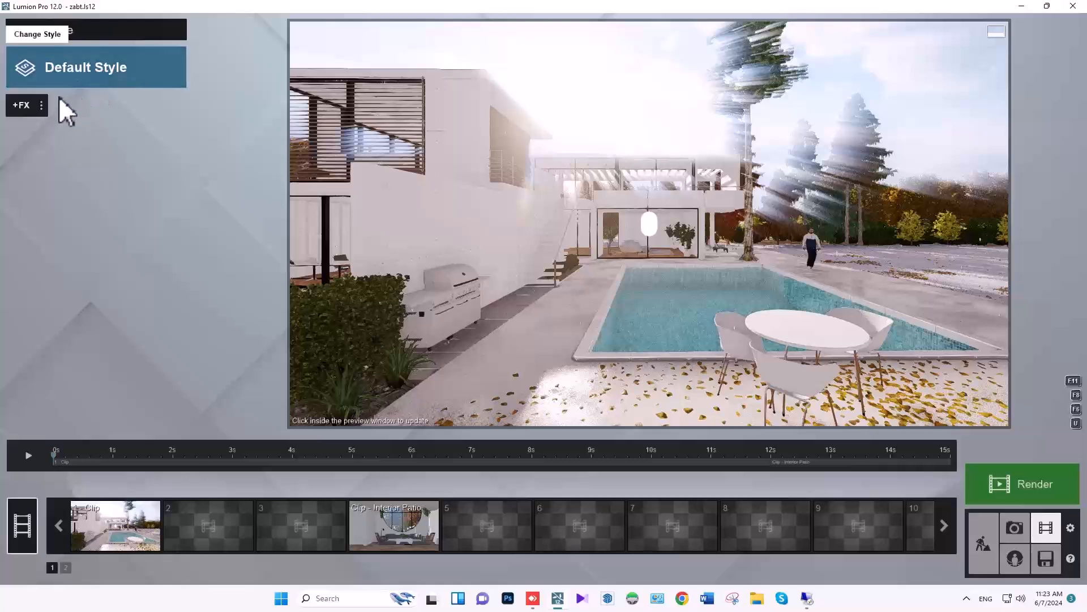
pyautogui.click(123, 529)
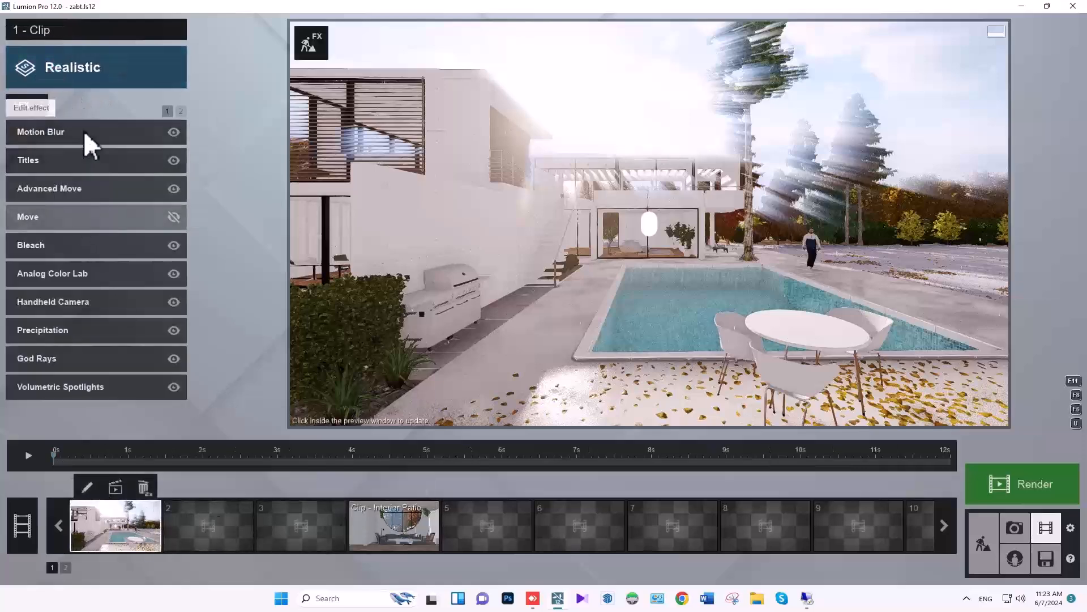
pyautogui.click(22, 520)
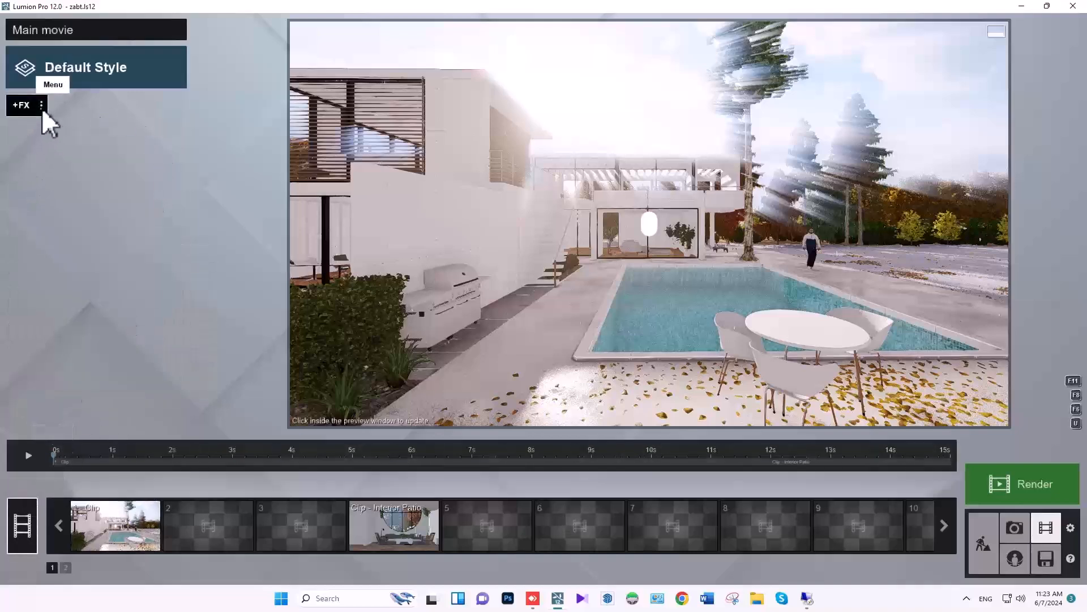